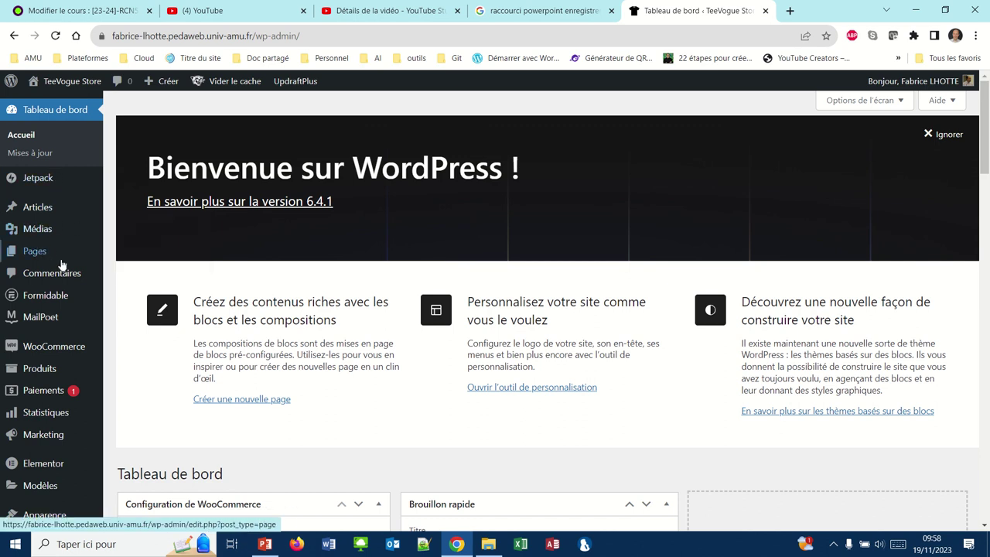
- Start creating a new product from the shop's product list
{"action": "mouse_move", "coordinate": [61, 367]}
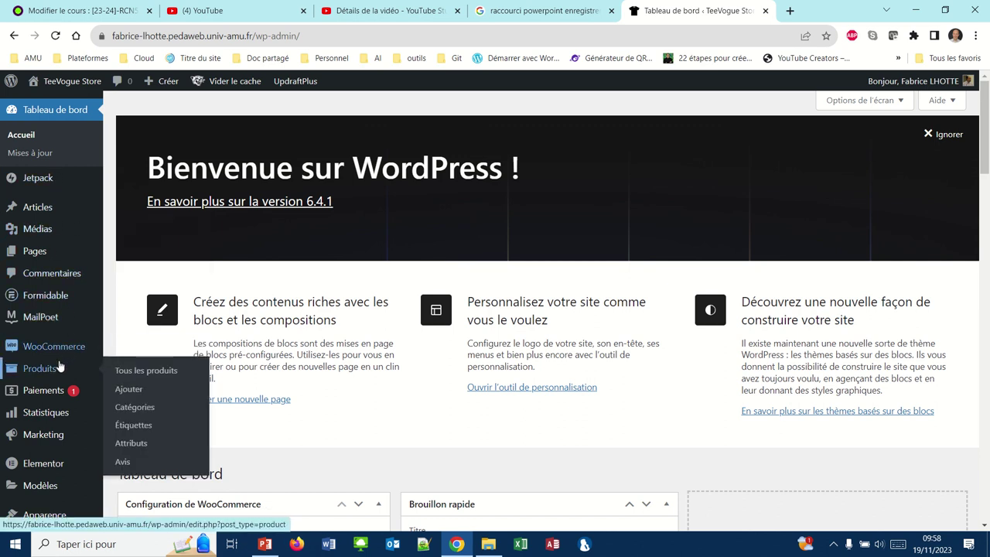
{"action": "left_click", "coordinate": [47, 372]}
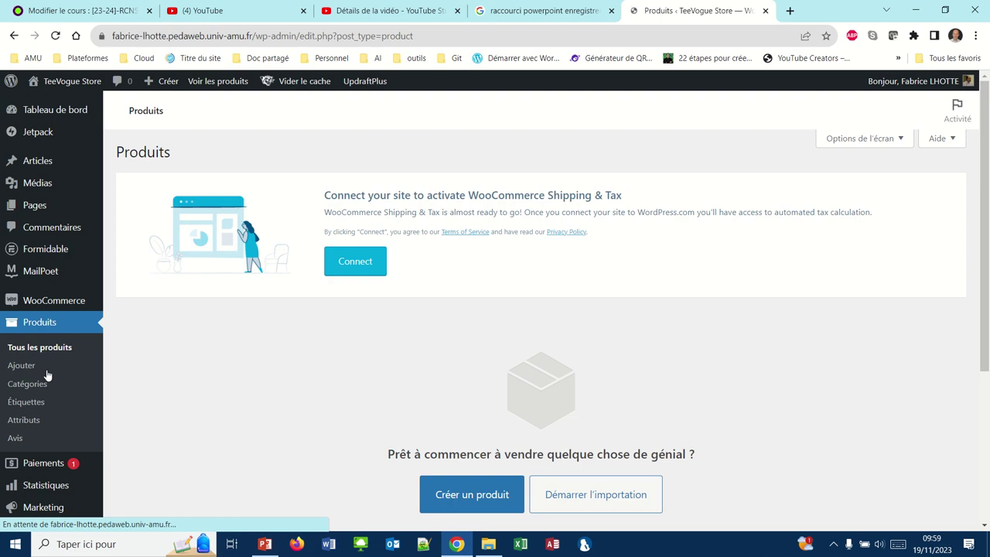
{"action": "left_click", "coordinate": [465, 493]}
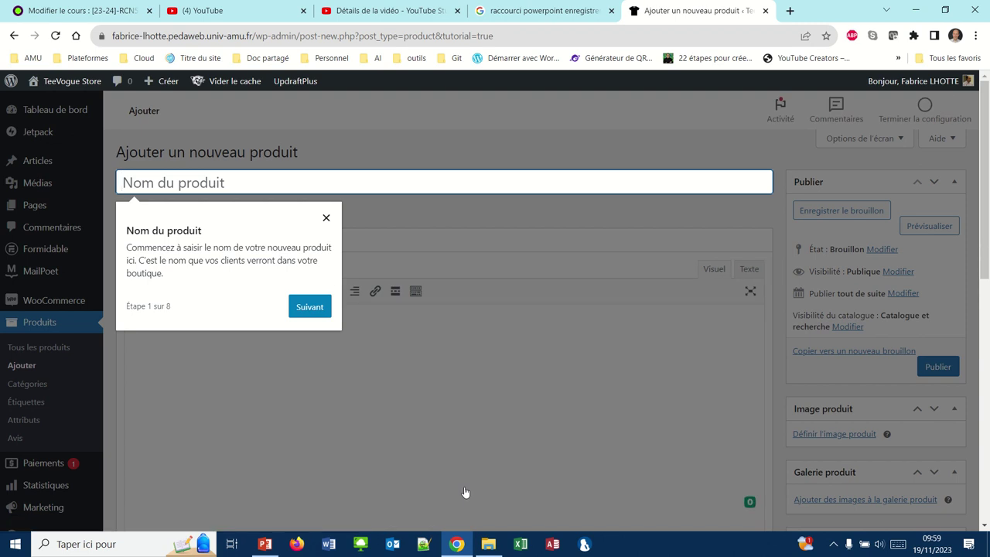
- Name the product "T-shirt col rond en Coton Bio ultra-doux" and advance the guided tour to the product description
{"action": "type", "text": "T"}
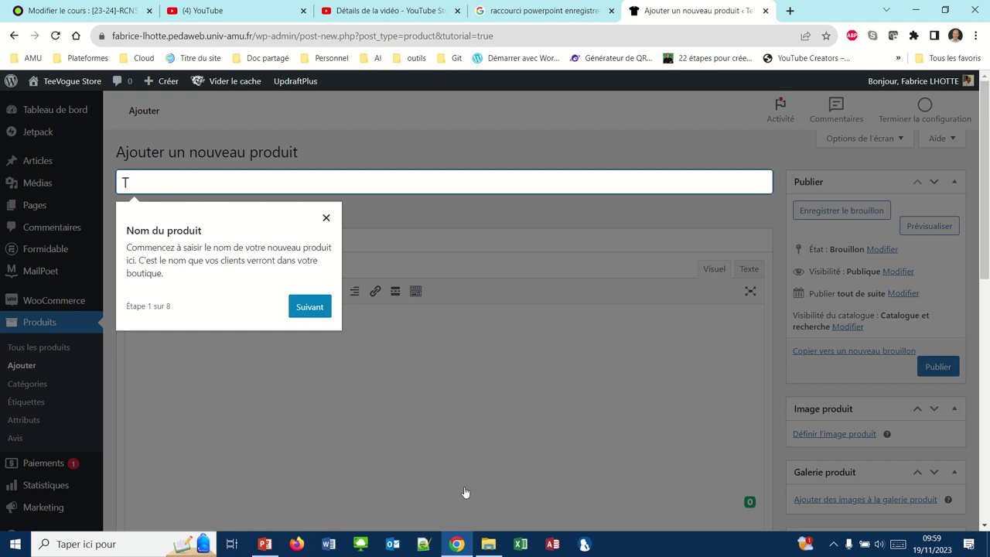
{"action": "type", "text": "-shirt col rond en Co"}
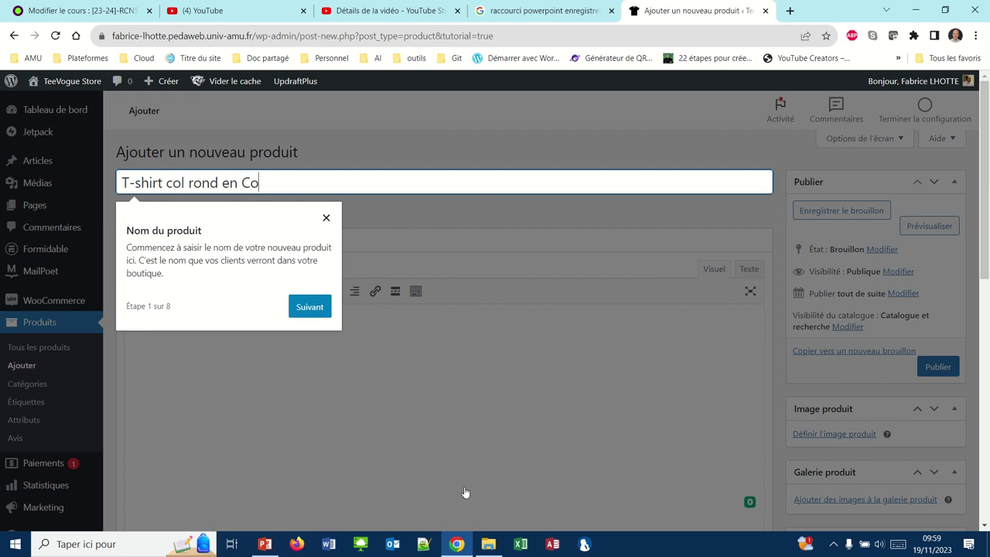
{"action": "type", "text": "ton Bio ultra"}
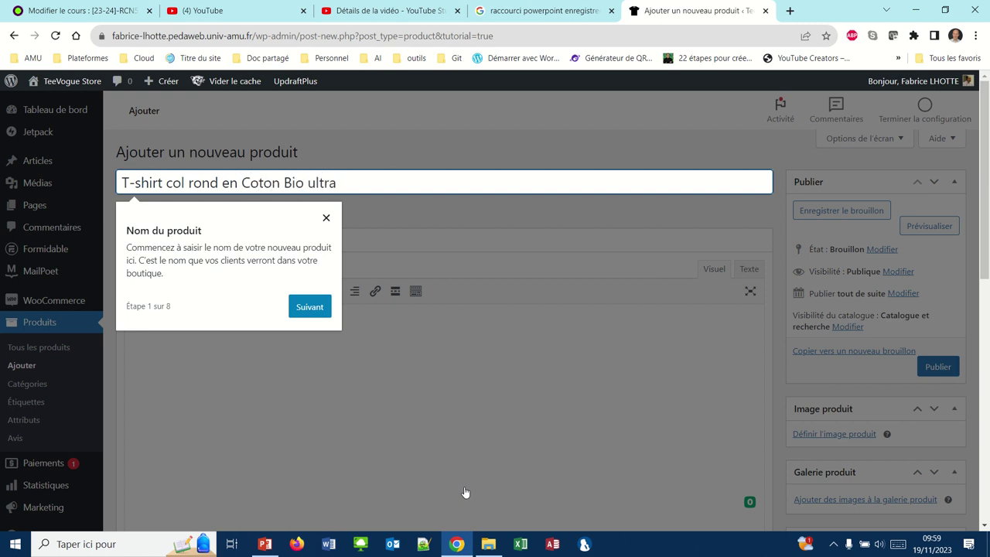
{"action": "type", "text": "-doux"}
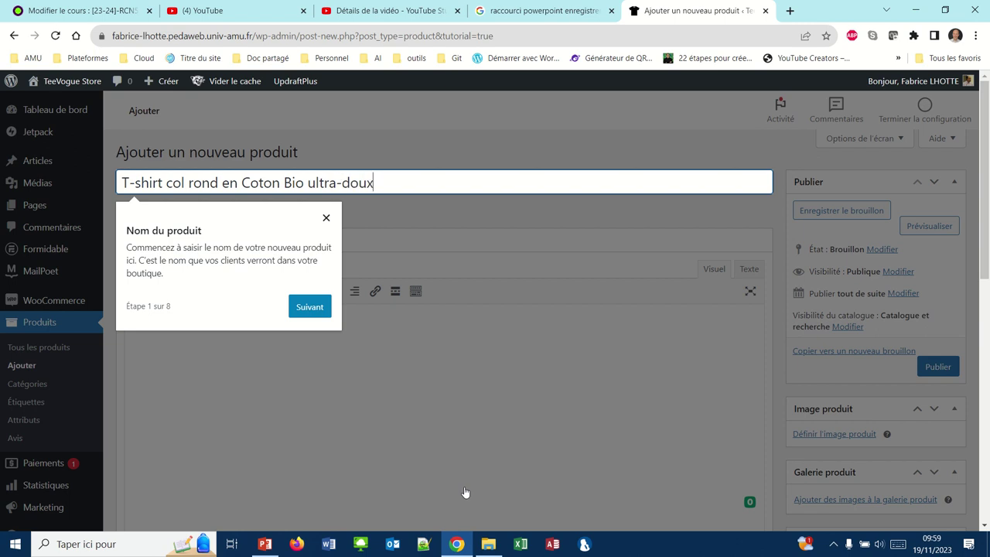
{"action": "left_click", "coordinate": [309, 305]}
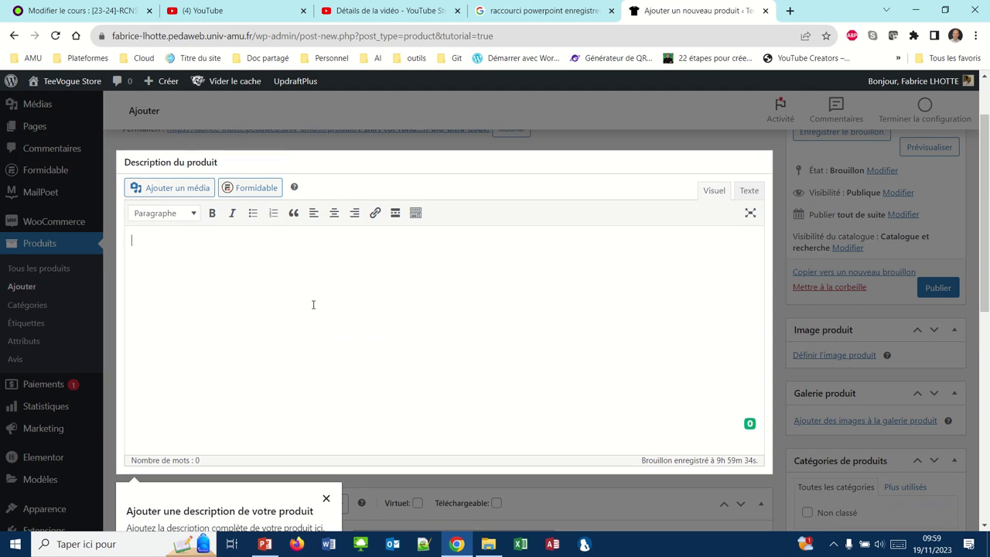
- Switch to File Explorer and open produit1-tshirtcolrond.docx from the RCN5-Package ressrources folder
{"action": "left_click", "coordinate": [502, 547]}
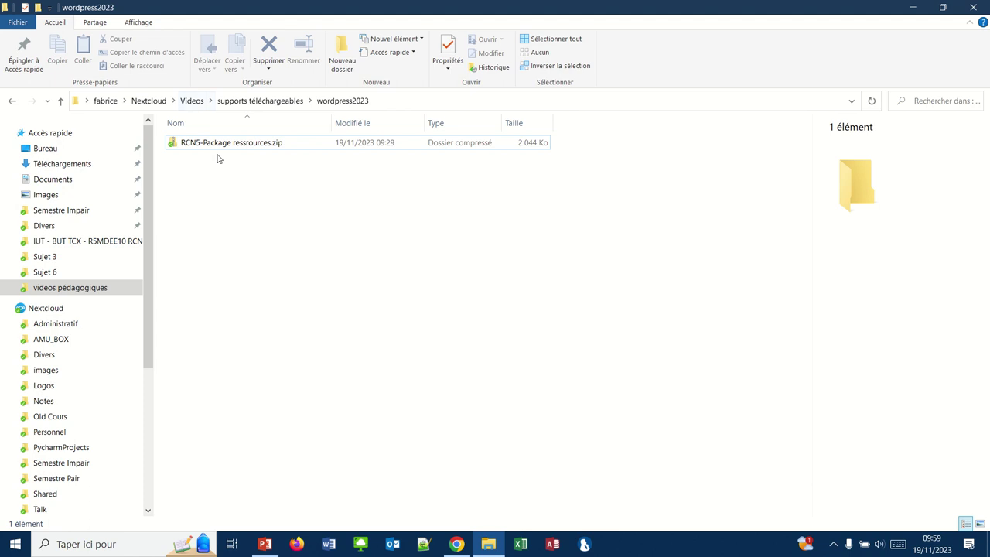
{"action": "left_click", "coordinate": [69, 165]}
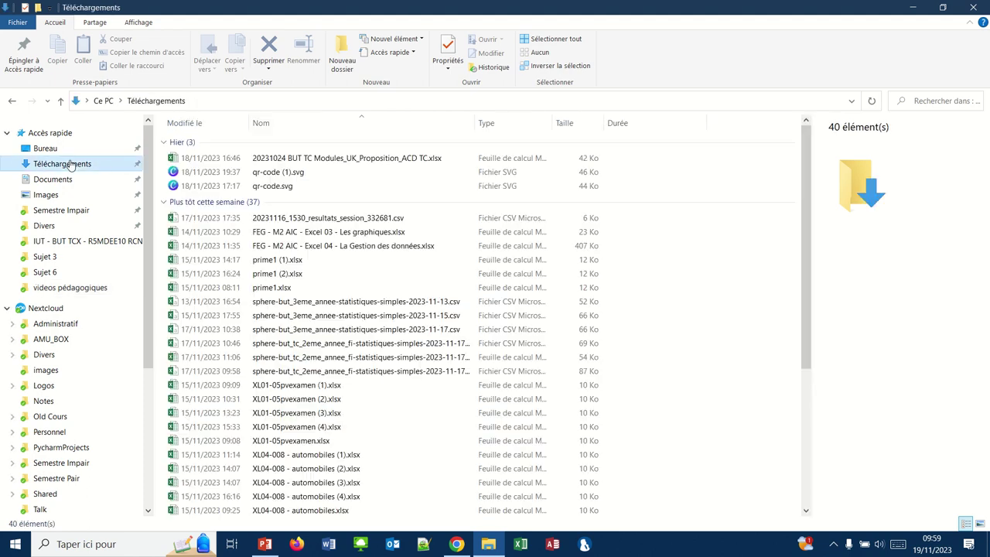
{"action": "mouse_move", "coordinate": [319, 5]}
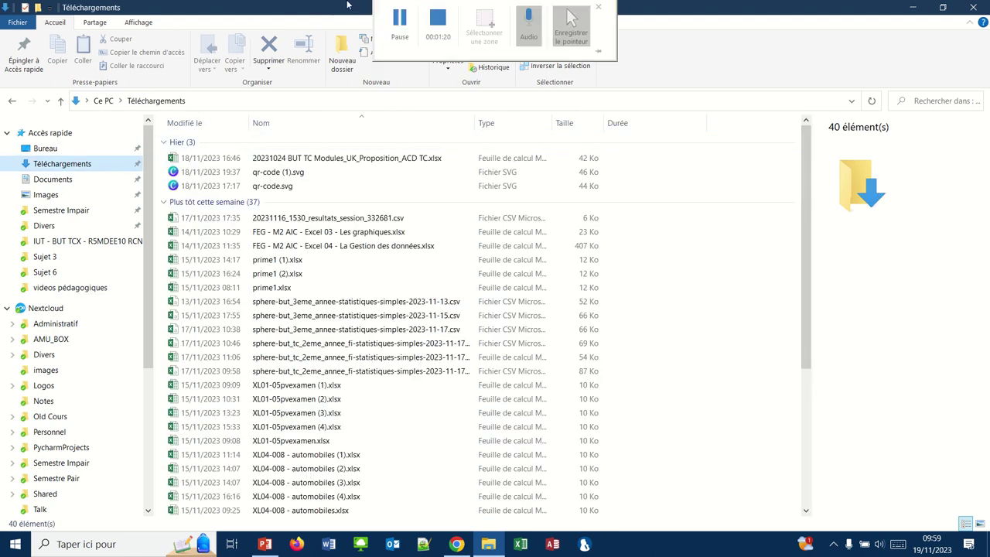
{"action": "left_click", "coordinate": [400, 27]}
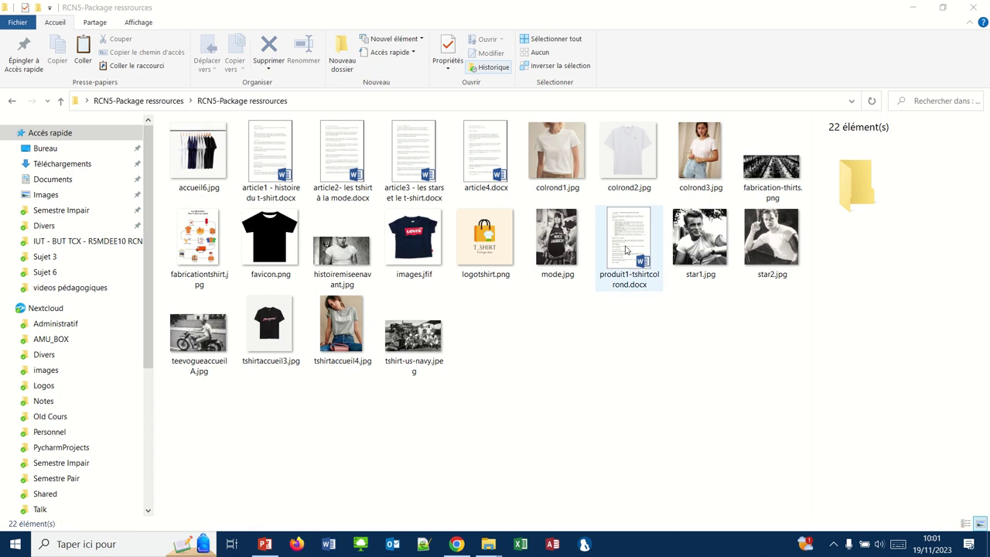
{"action": "double_click", "coordinate": [627, 248]}
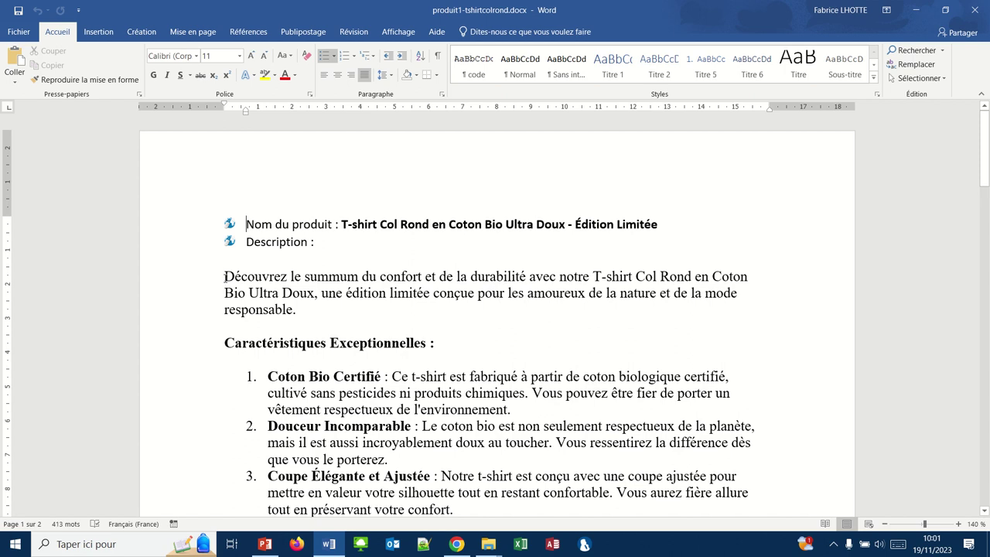
- Copy the document's text from "Découvrez le summum du confort" through its final paragraph into the product description in Chrome
{"action": "left_click_drag", "start_coordinate": [224, 277], "coordinate": [712, 332]}
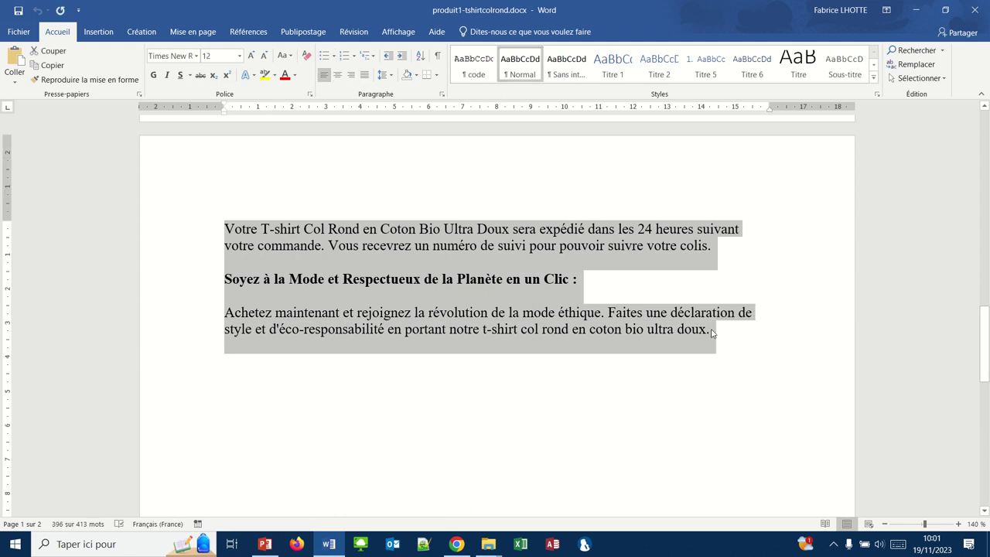
{"action": "left_click", "coordinate": [457, 544]}
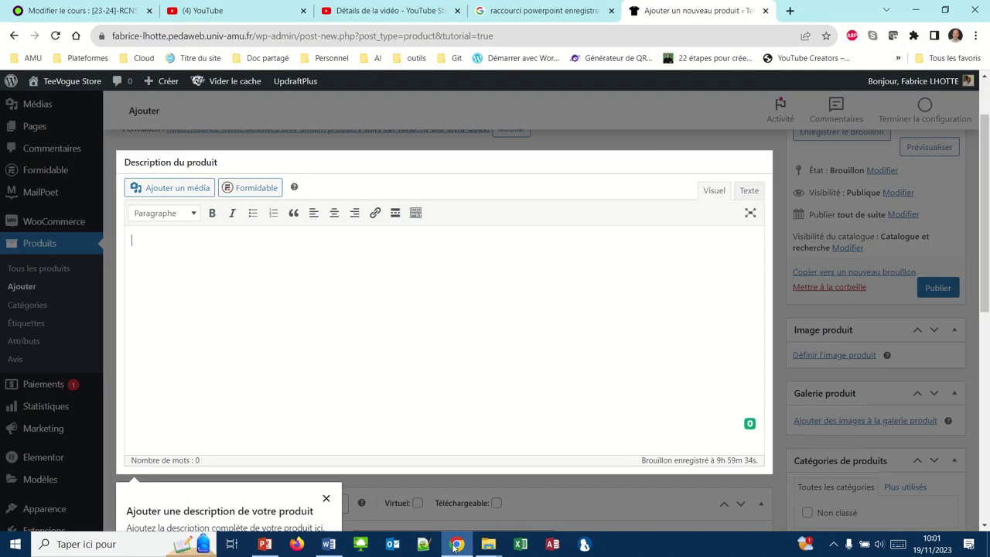
{"action": "left_click", "coordinate": [193, 251]}
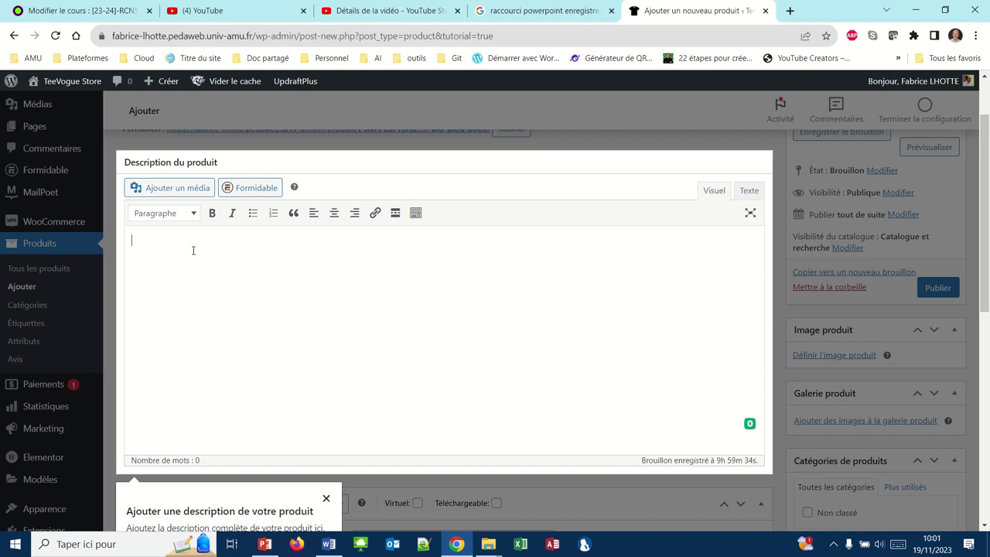
{"action": "key", "text": "ctrl+v"}
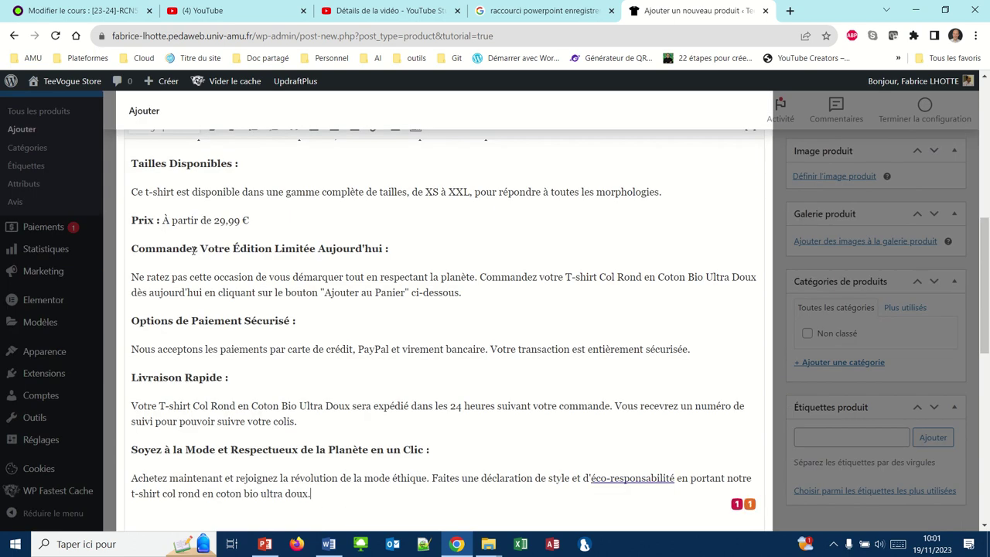
- Advance the guided tour to the product data and set the regular price to 9,99 € and the promo price to 7,50 €
{"action": "scroll", "coordinate": [267, 197], "scroll_direction": "down", "scroll_amount": 2}
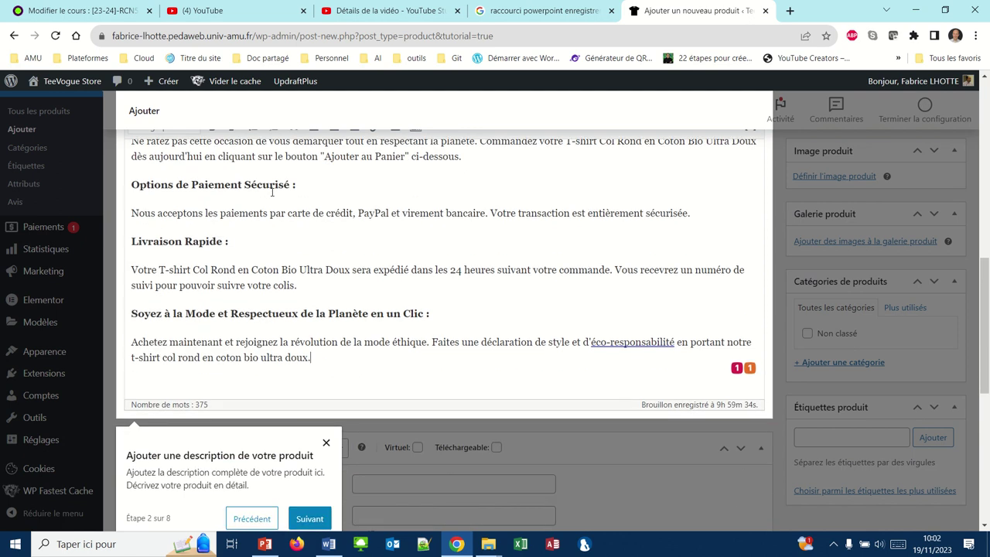
{"action": "scroll", "coordinate": [272, 192], "scroll_direction": "down", "scroll_amount": 1}
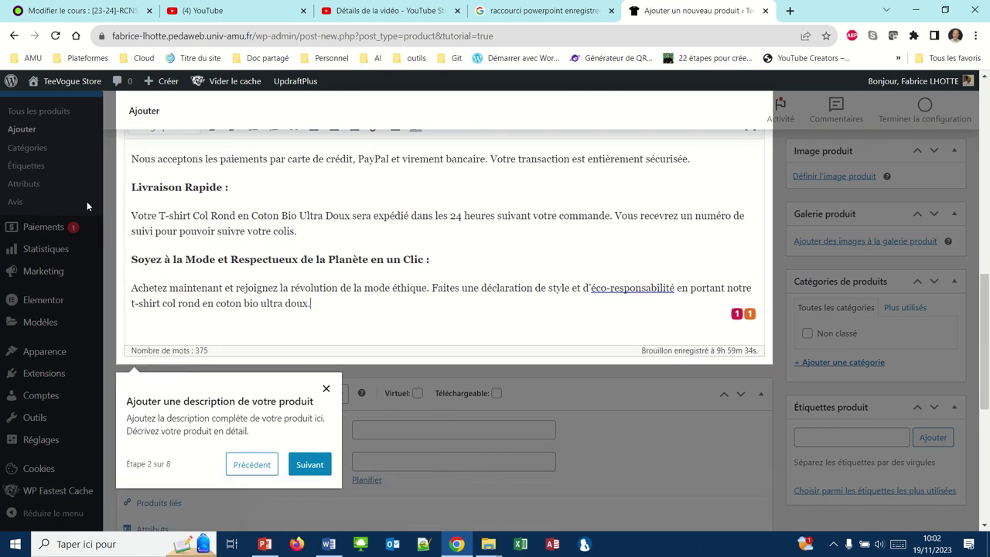
{"action": "left_click", "coordinate": [309, 465]}
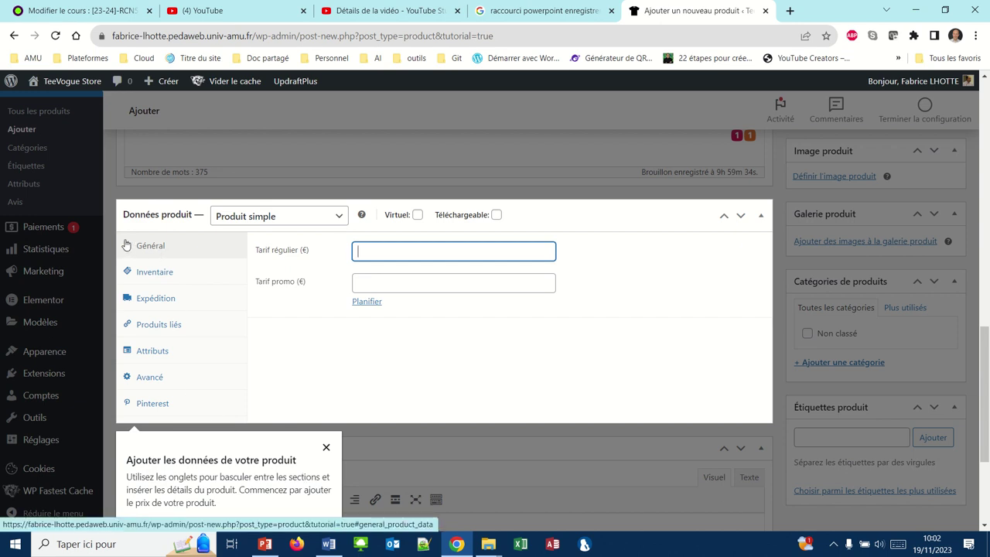
{"action": "left_click", "coordinate": [372, 250]}
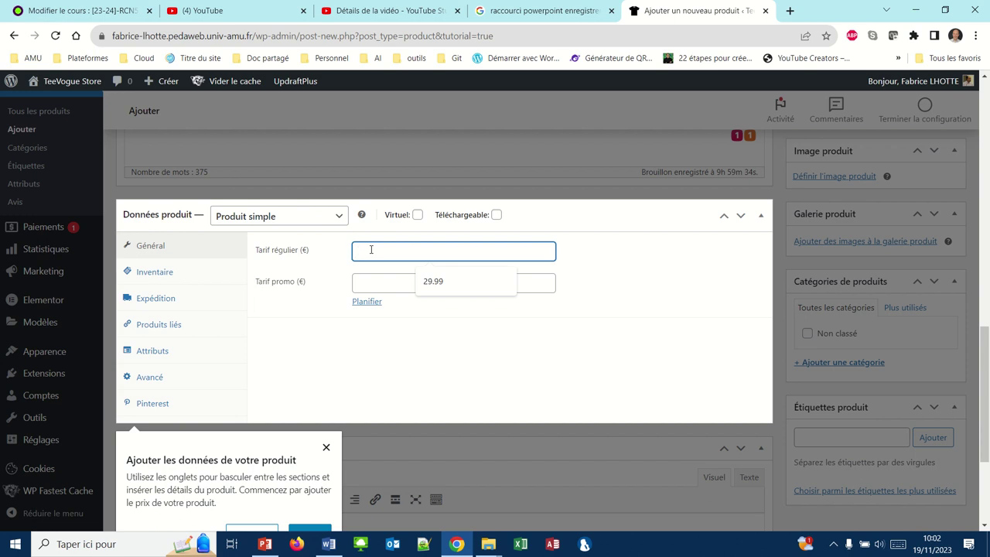
{"action": "type", "text": "9.99"}
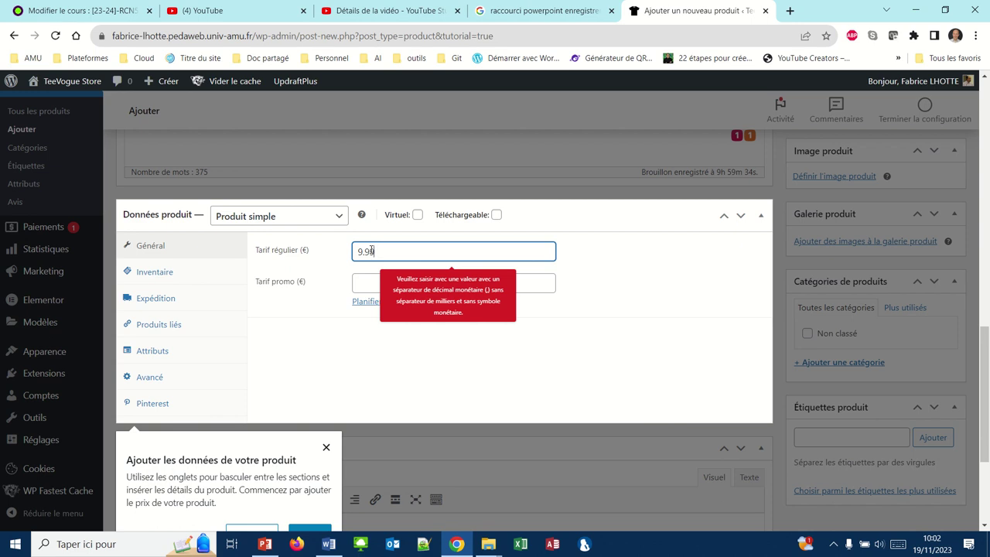
{"action": "key", "text": "BackSpace"}
{"action": "key", "text": "BackSpace"}
{"action": "key", "text": "BackSpace"}
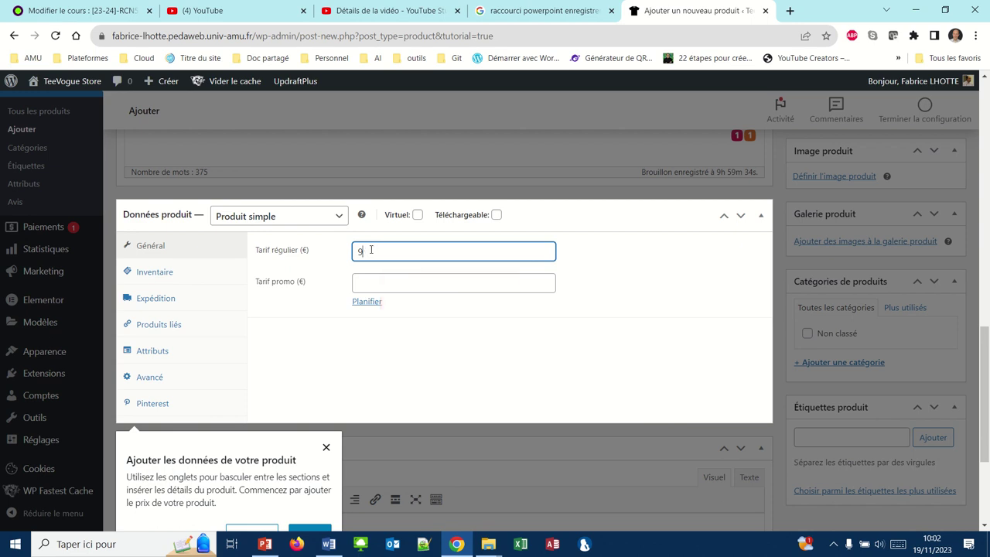
{"action": "type", "text": ",99"}
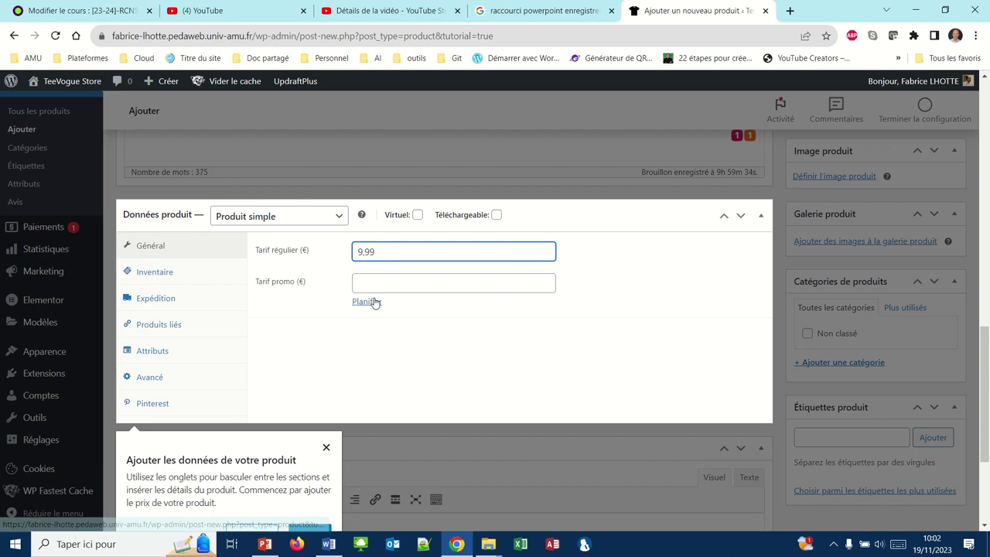
{"action": "left_click", "coordinate": [375, 284]}
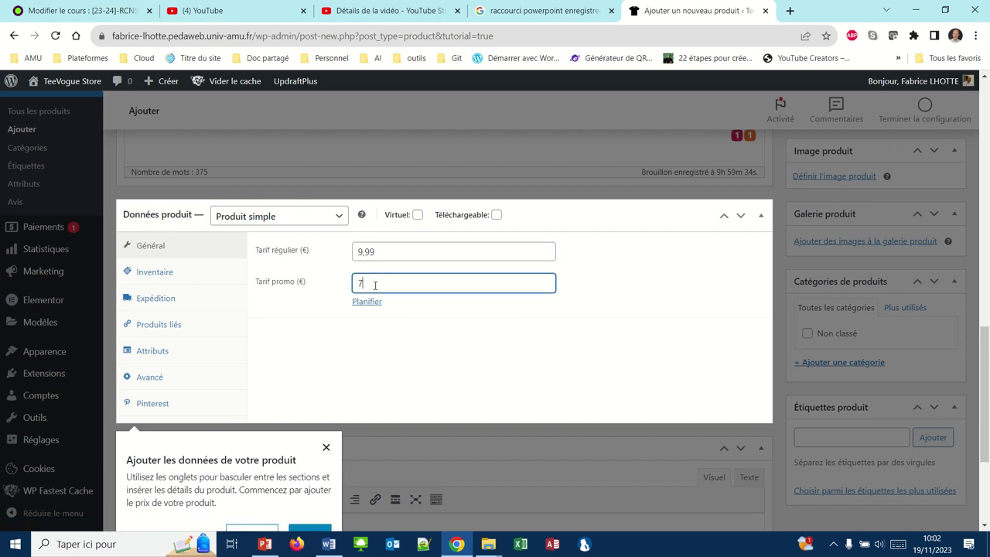
{"action": "type", "text": "7,50"}
- Schedule the promo price with a start date of 2023-12-31
{"action": "left_click", "coordinate": [366, 302]}
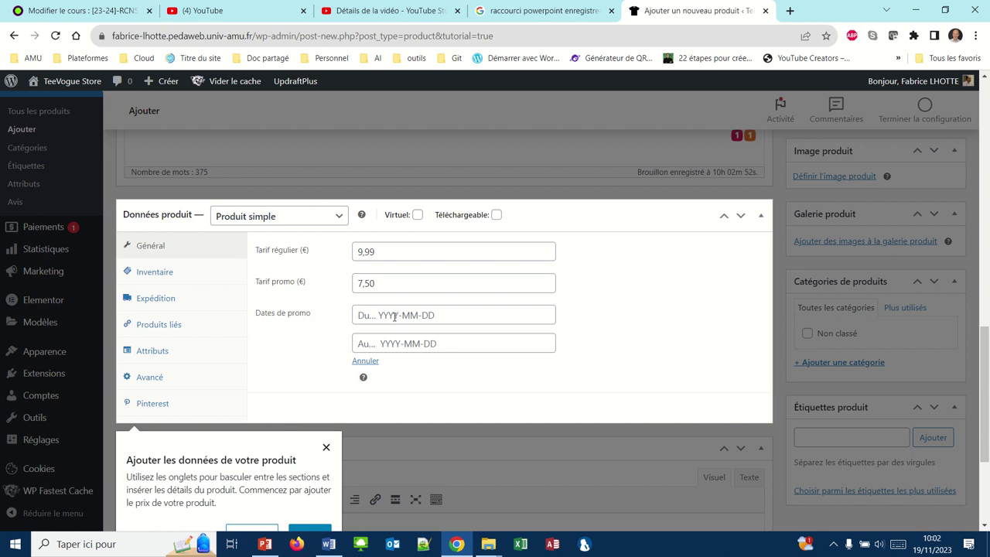
{"action": "left_click", "coordinate": [382, 316]}
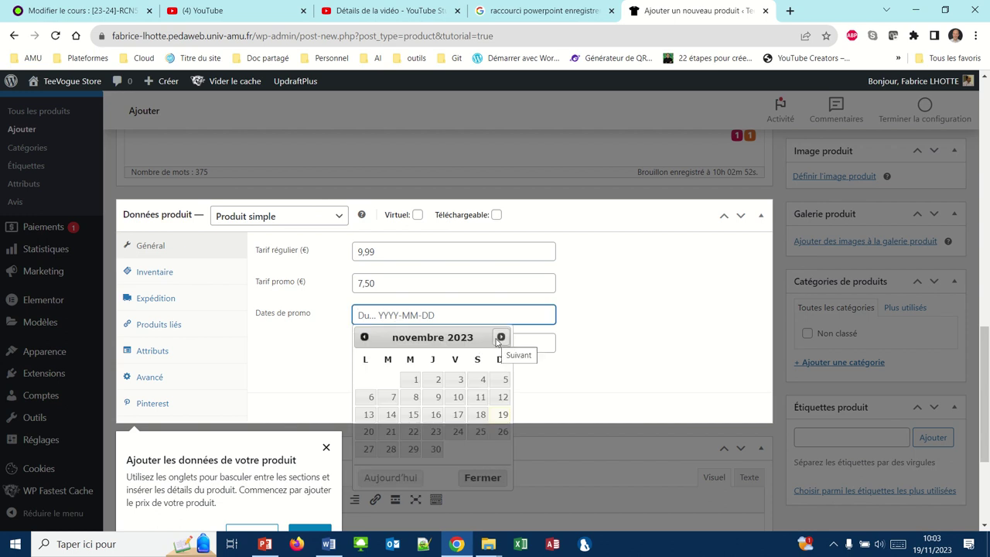
{"action": "left_click", "coordinate": [501, 337]}
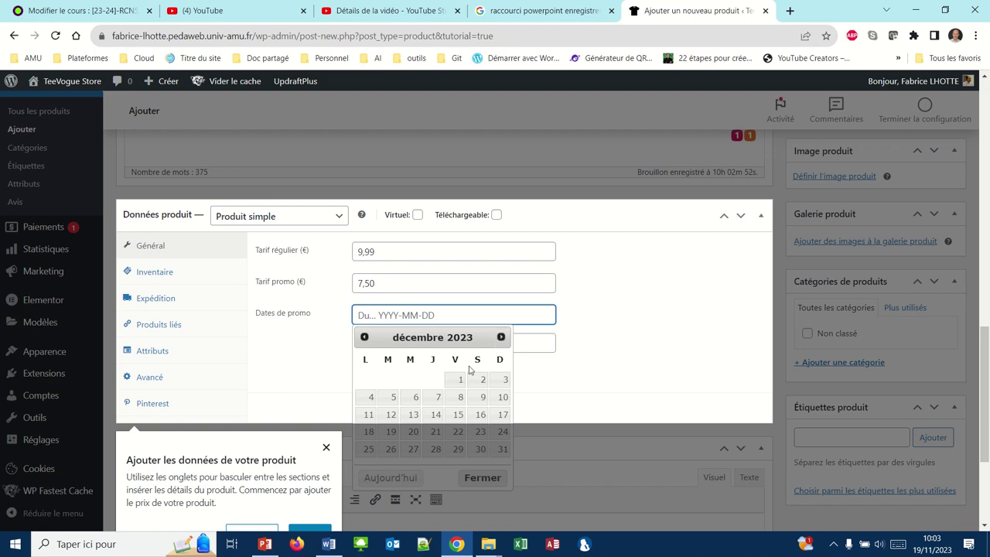
{"action": "scroll", "coordinate": [469, 370], "scroll_direction": "down", "scroll_amount": 1}
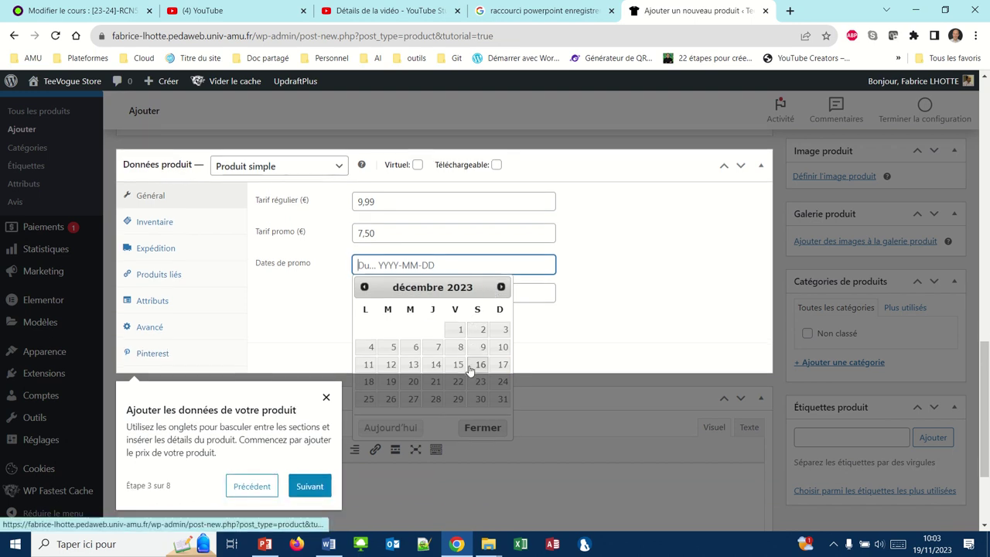
{"action": "left_click", "coordinate": [503, 397]}
- Set the end date of the promo price to 2023-11-01
{"action": "left_click", "coordinate": [420, 292]}
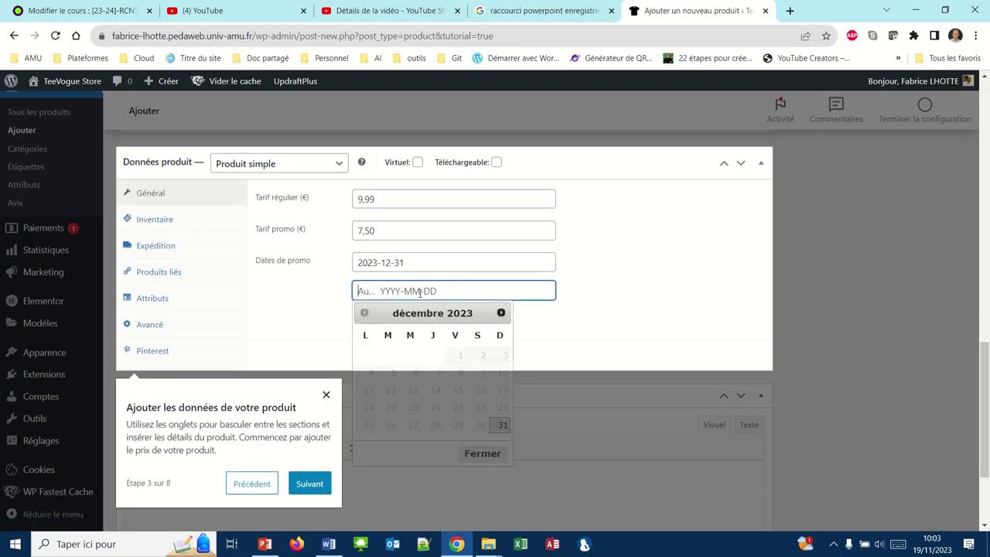
{"action": "left_click", "coordinate": [367, 316]}
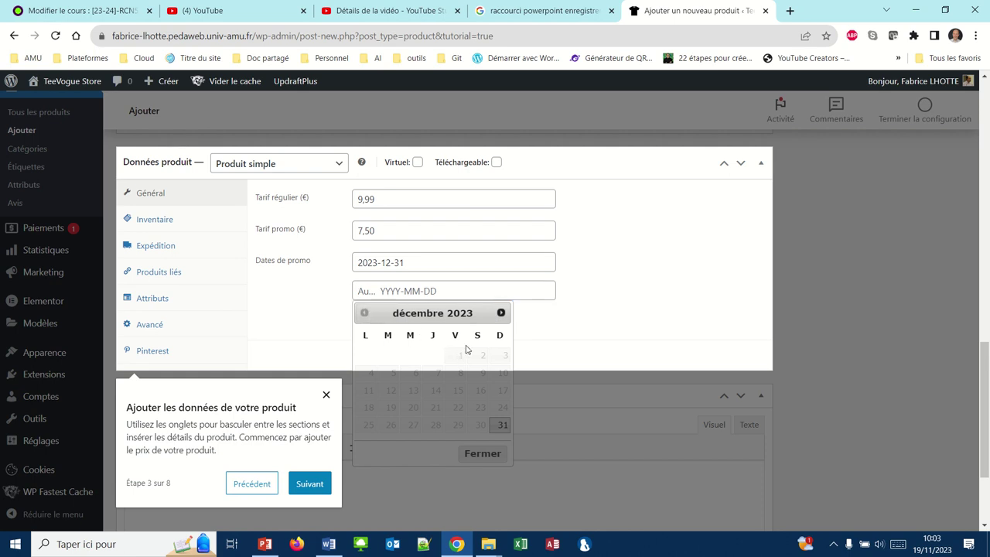
{"action": "left_click", "coordinate": [502, 313]}
{"action": "left_click", "coordinate": [365, 314]}
{"action": "left_click", "coordinate": [379, 291]}
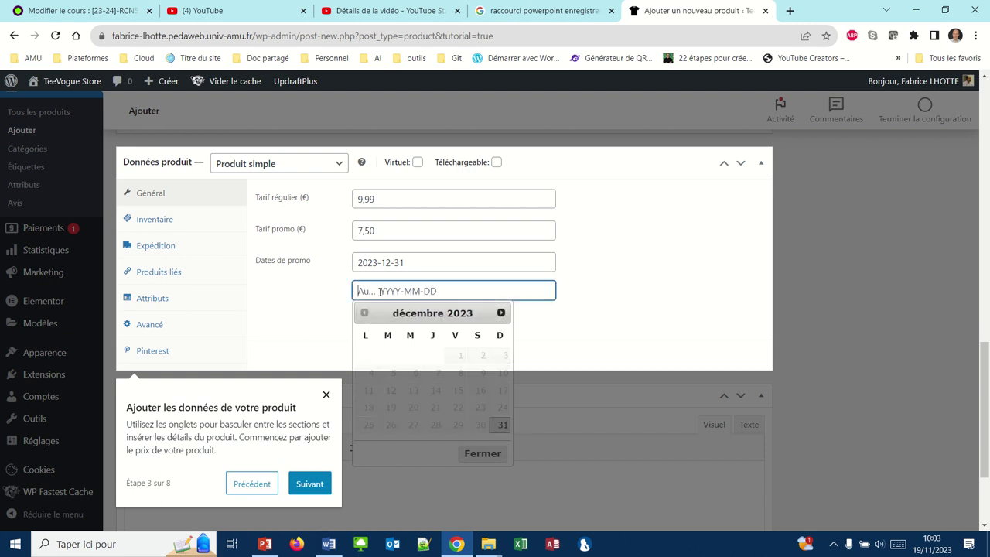
{"action": "type", "text": "2023-11-01"}
{"action": "left_click", "coordinate": [501, 264]}
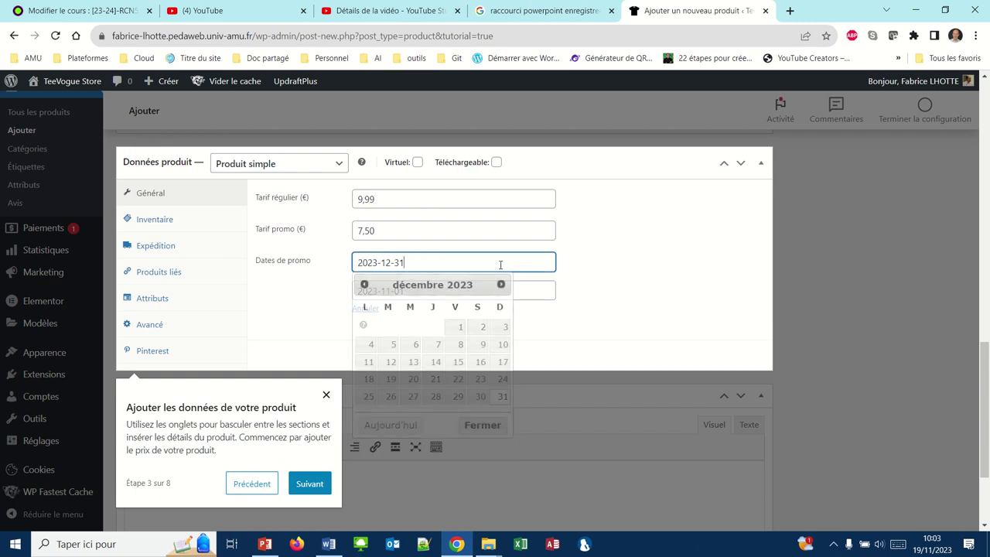
{"action": "left_click", "coordinate": [472, 228]}
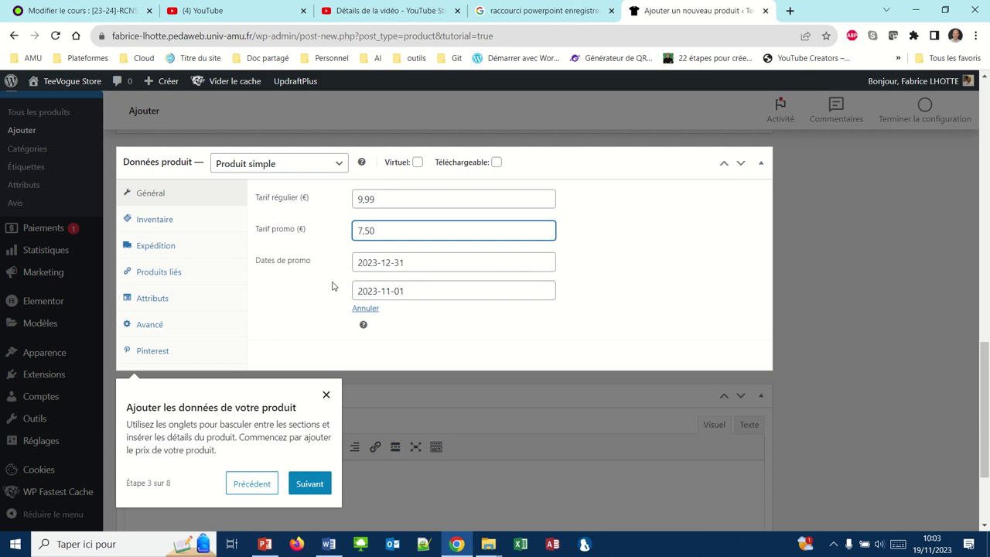
- In the inventory data, track the stock with a quantity of 10 and allow backorders with customer notification
{"action": "left_click", "coordinate": [145, 221]}
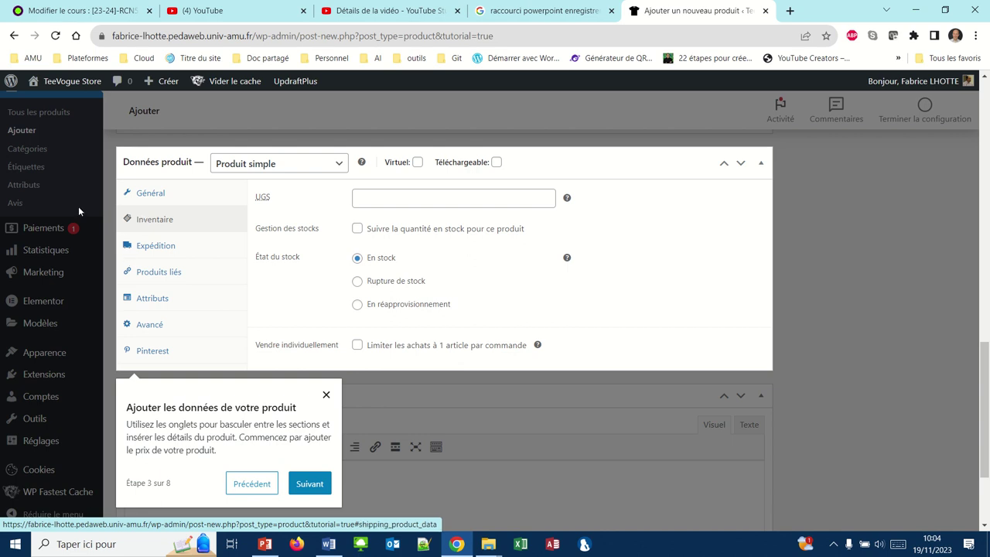
{"action": "left_click", "coordinate": [357, 233]}
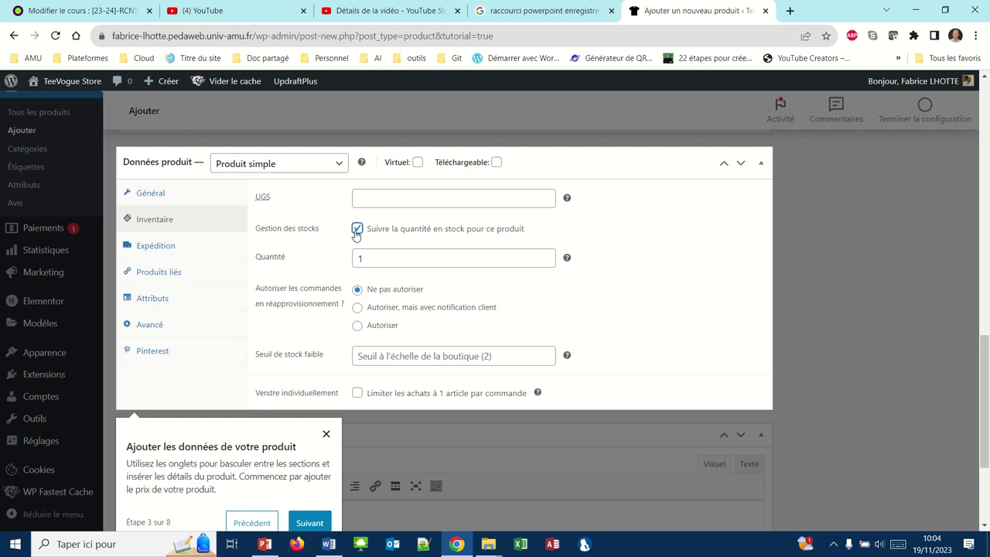
{"action": "left_click", "coordinate": [366, 258]}
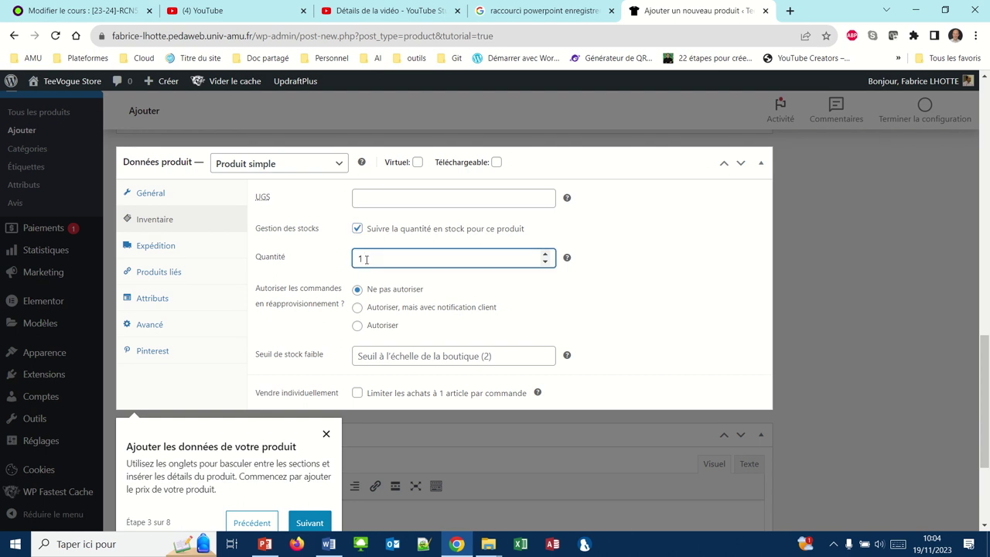
{"action": "type", "text": "0"}
{"action": "left_click", "coordinate": [356, 308]}
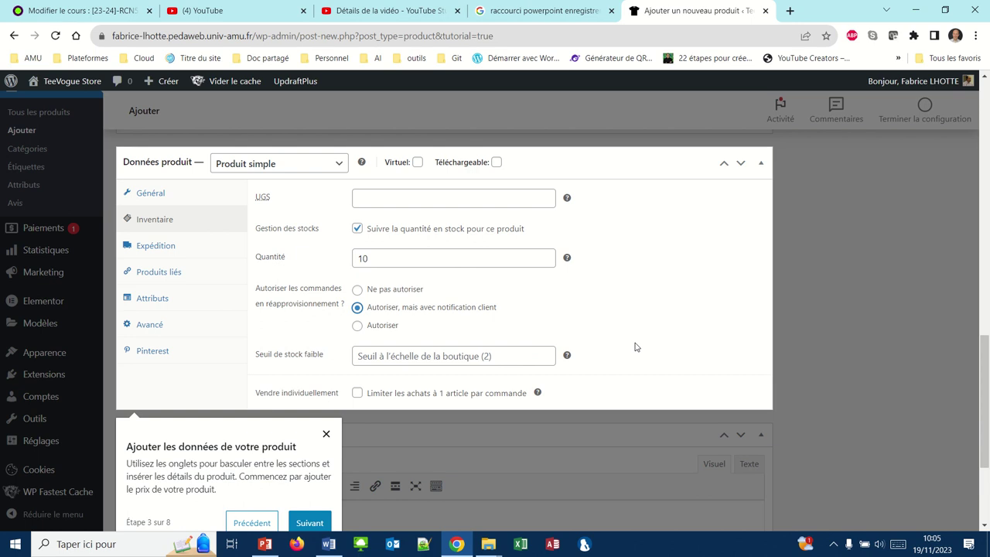
- Add a product attribute named Taille with the values S|M|L|L|XL and save it
{"action": "left_click", "coordinate": [169, 249]}
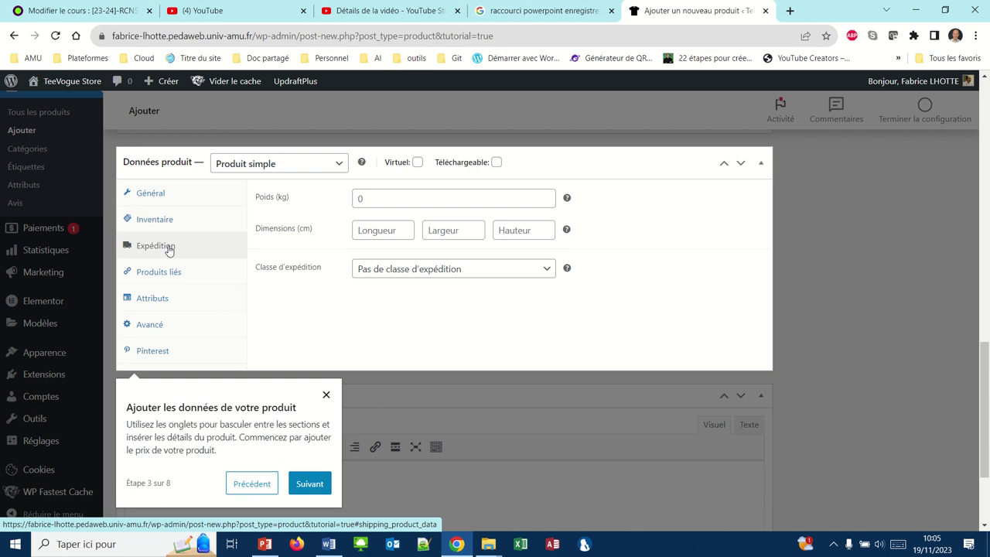
{"action": "left_click", "coordinate": [162, 272]}
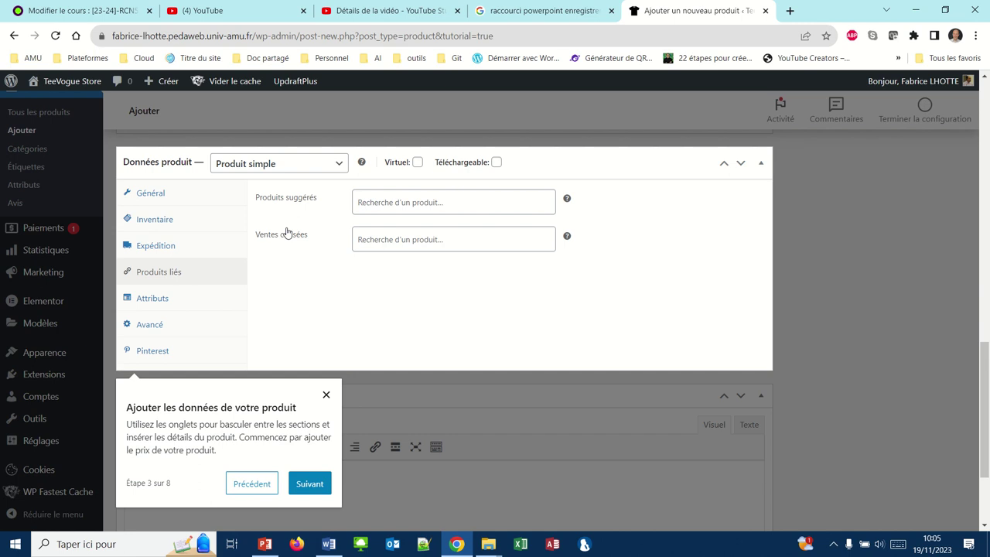
{"action": "left_click", "coordinate": [160, 307]}
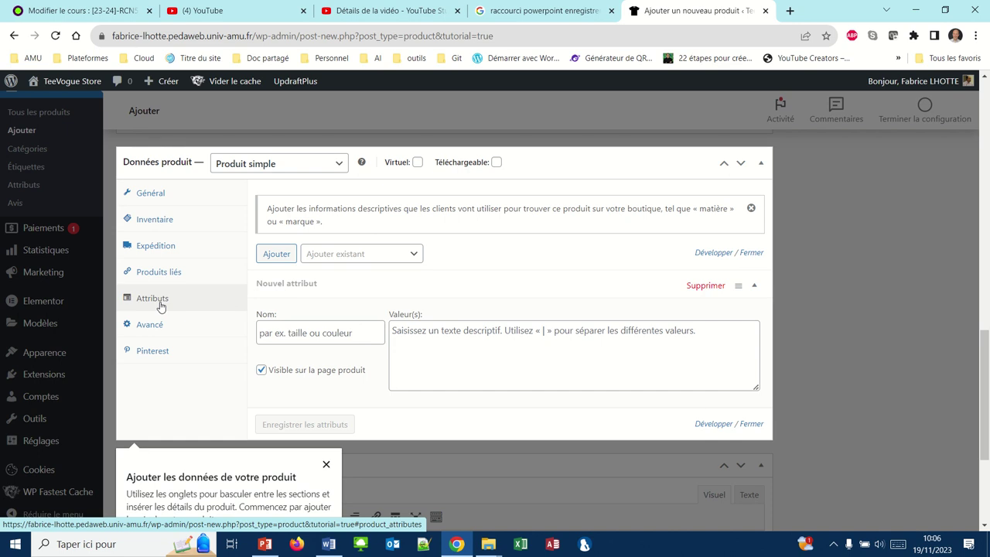
{"action": "left_click", "coordinate": [265, 333]}
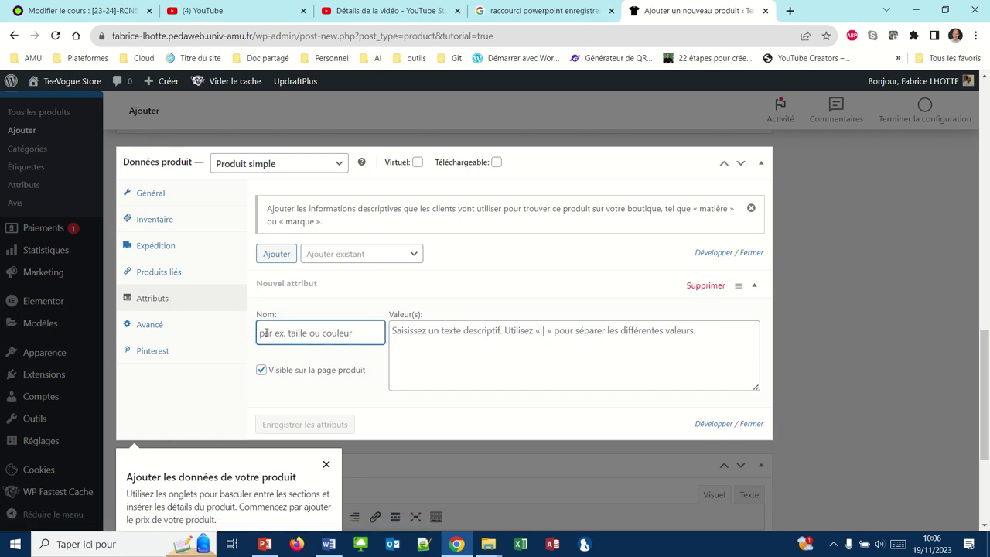
{"action": "type", "text": "Taille"}
{"action": "left_click", "coordinate": [396, 331]}
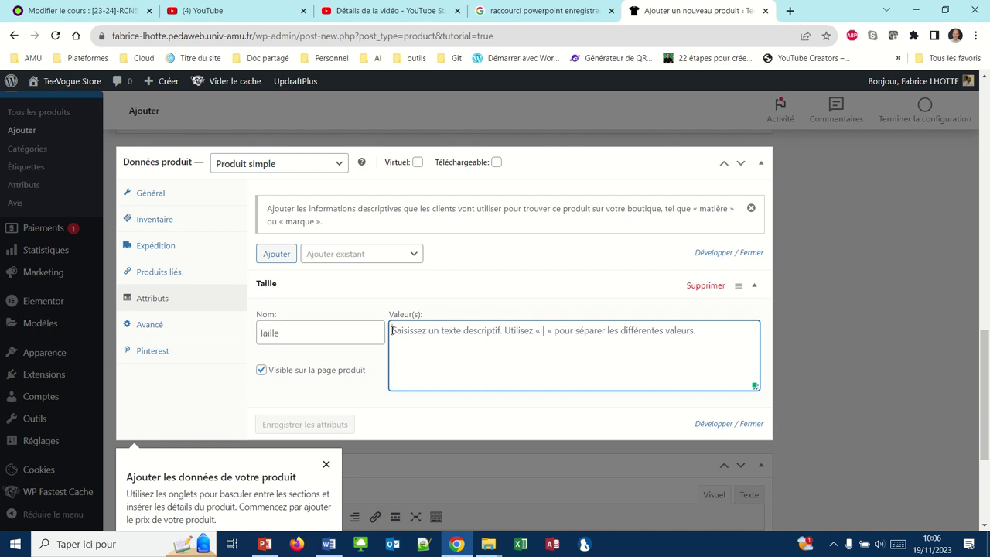
{"action": "type", "text": "S"}
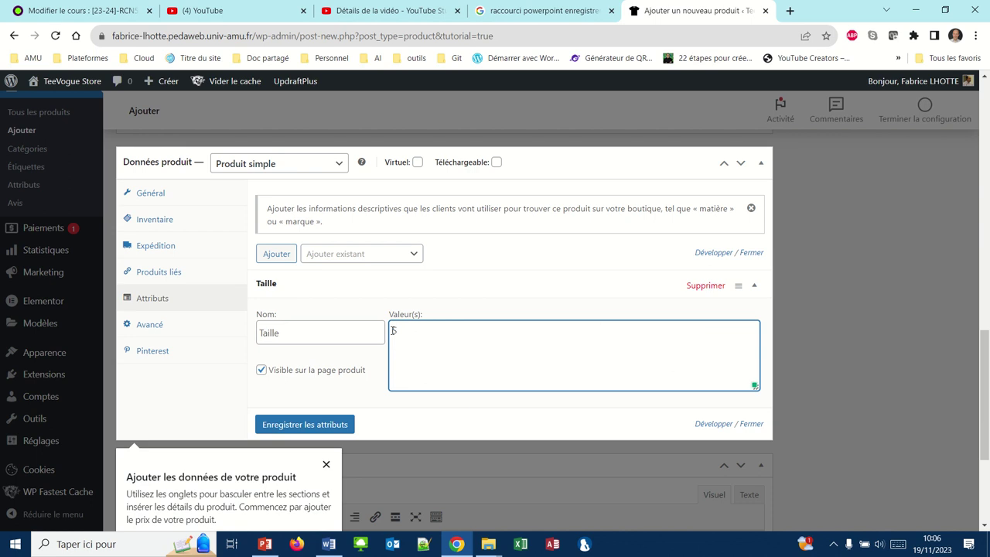
{"action": "type", "text": "|"}
{"action": "type", "text": "M|L"}
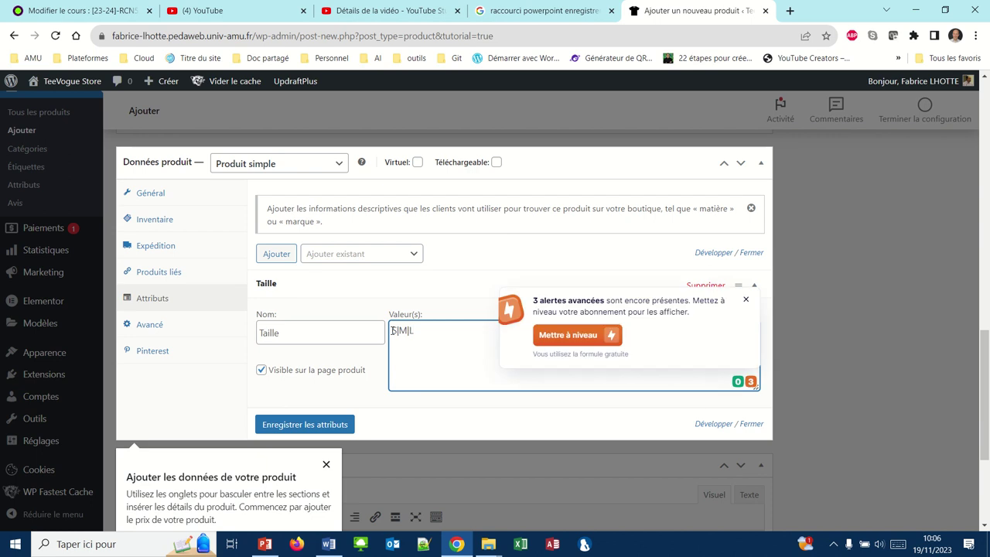
{"action": "type", "text": "|L|"}
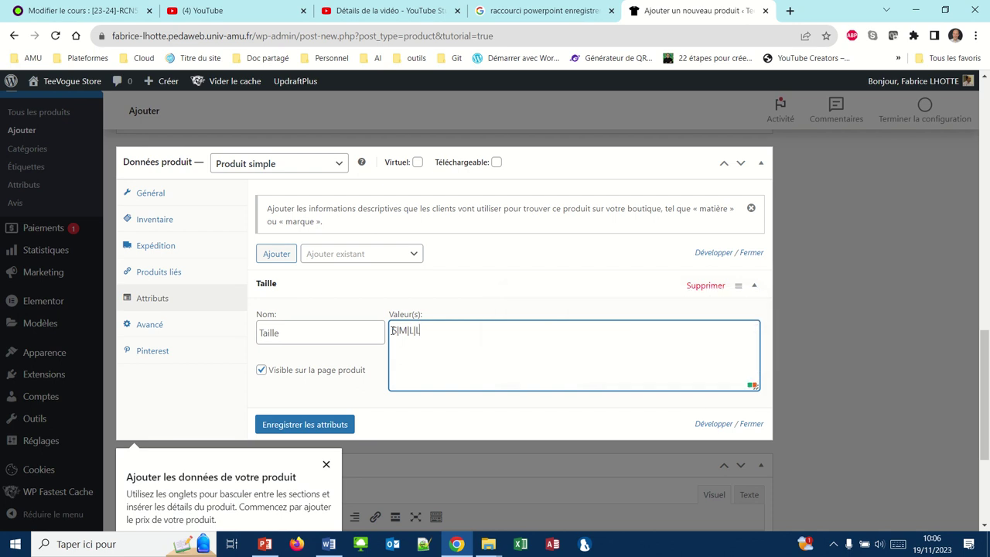
{"action": "type", "text": "XL"}
{"action": "left_click", "coordinate": [338, 425]}
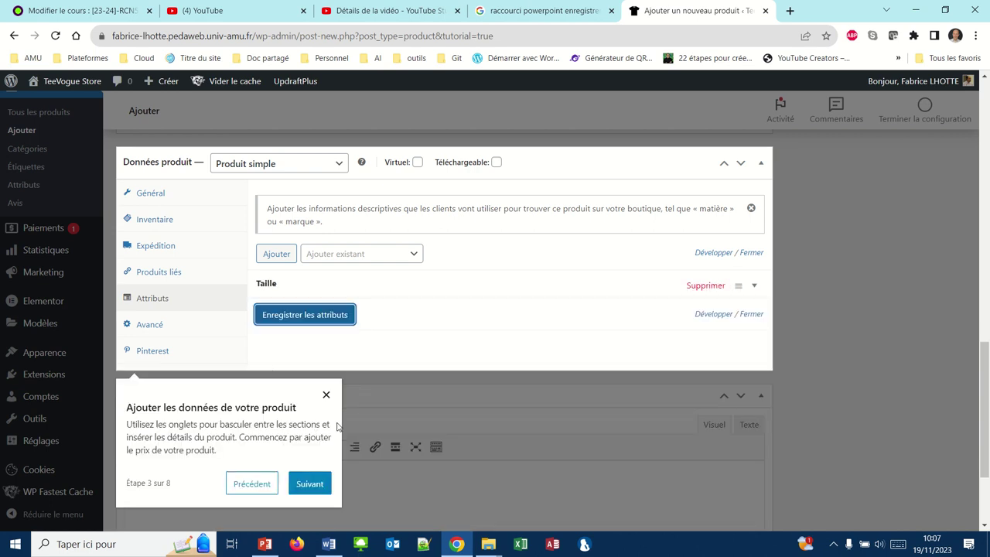
{"action": "left_click", "coordinate": [279, 319]}
- Add a second attribute named Couleur with the values Blanc|Bleu|Jaune|Noir and save the attributes
{"action": "left_click", "coordinate": [286, 257]}
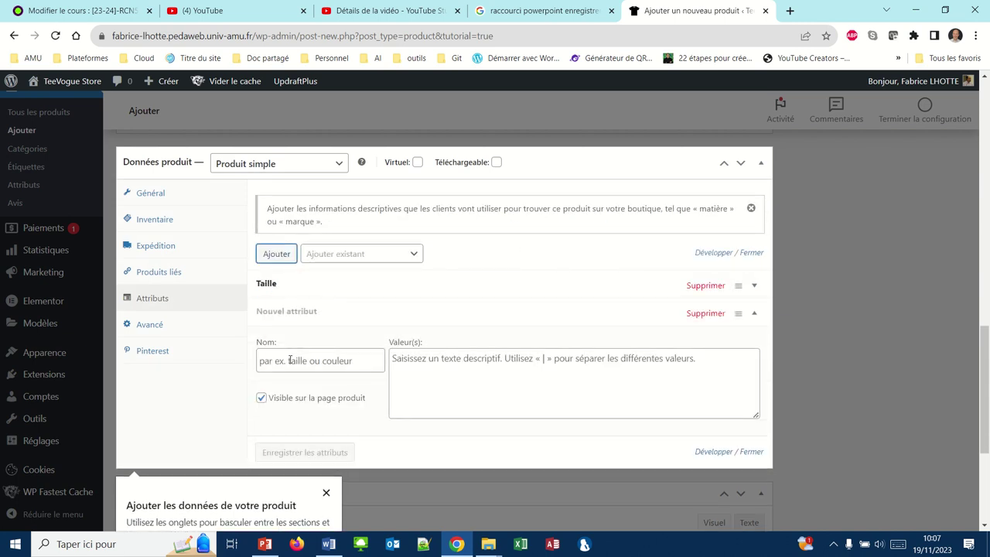
{"action": "left_click", "coordinate": [290, 362]}
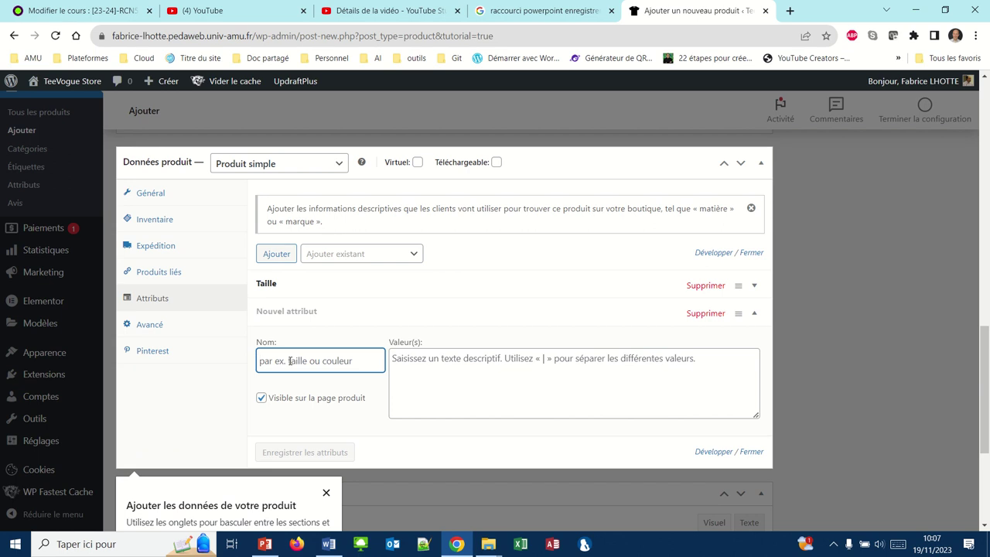
{"action": "type", "text": "Couleur"}
{"action": "left_click", "coordinate": [394, 360]}
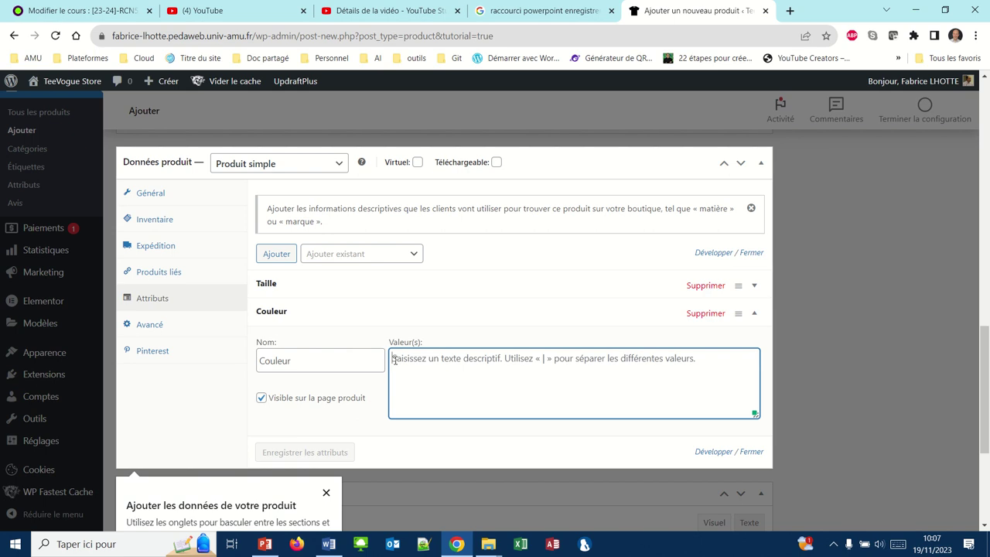
{"action": "type", "text": "Blanc"}
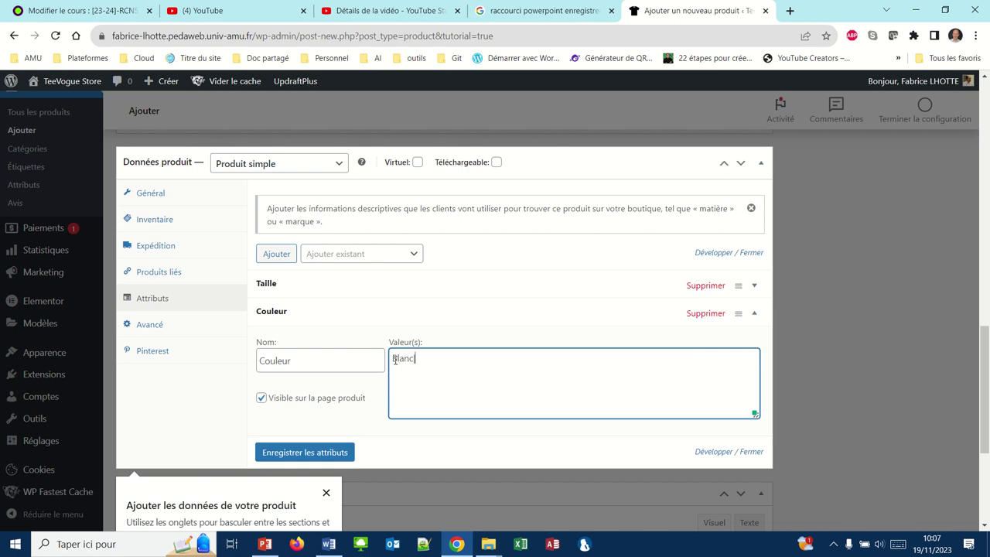
{"action": "type", "text": "|Bleu"}
{"action": "type", "text": "|Jaune|Noir"}
{"action": "left_click", "coordinate": [338, 453]}
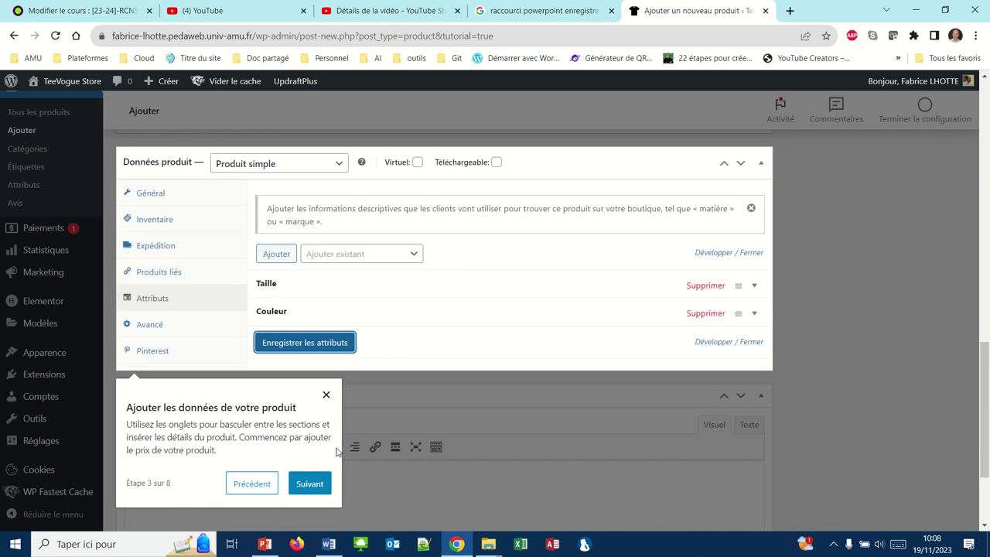
- Advance the guided tour to the short description and enter "Nom : T-shirt Col Rond en Coton Bio - Edition Limitée"
{"action": "left_click", "coordinate": [150, 327]}
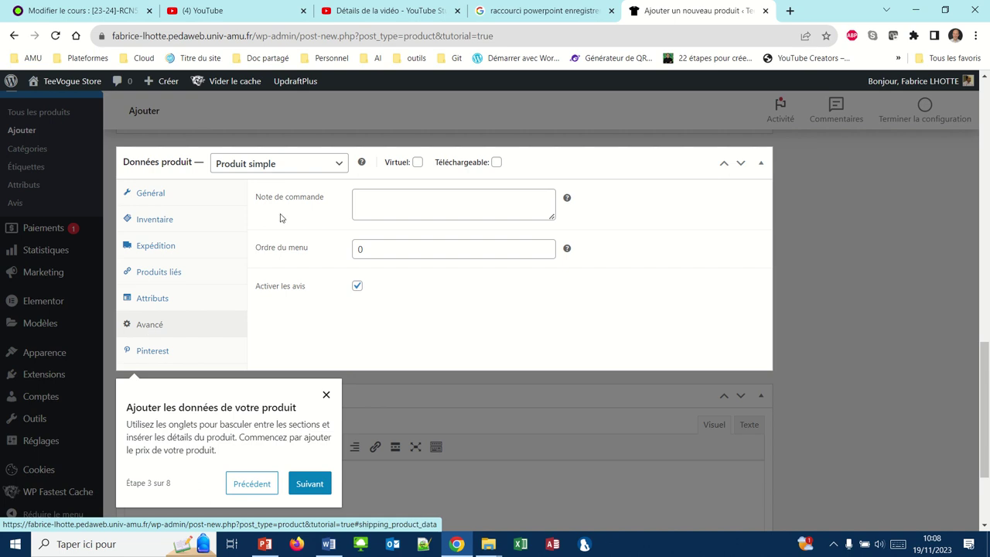
{"action": "mouse_move", "coordinate": [418, 6]}
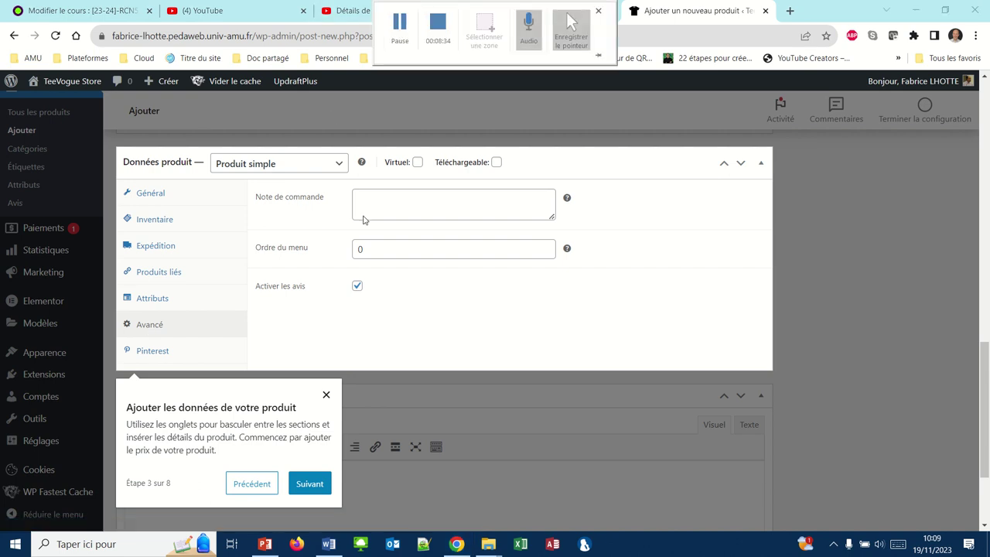
{"action": "left_click", "coordinate": [305, 488]}
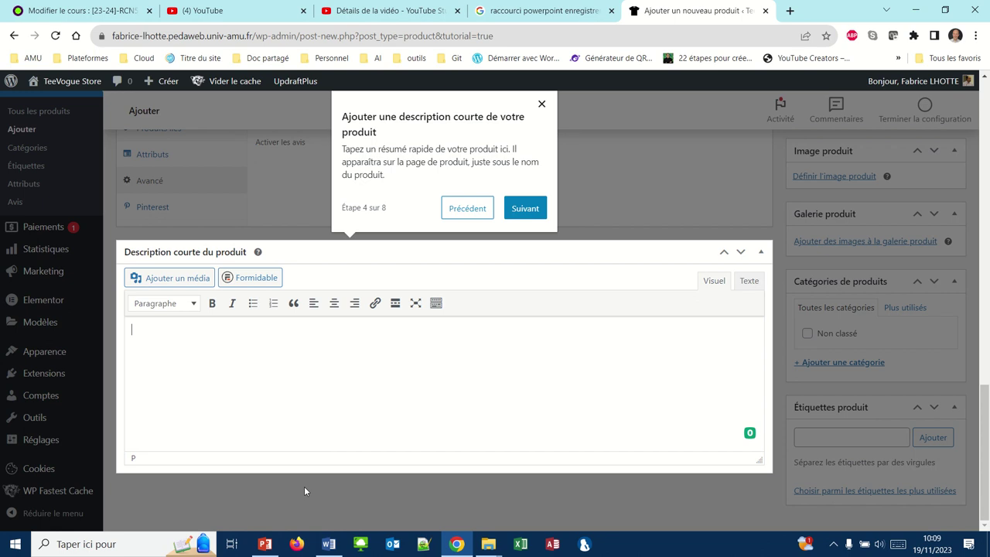
{"action": "type", "text": "Nom : T-shirt Col Ron"}
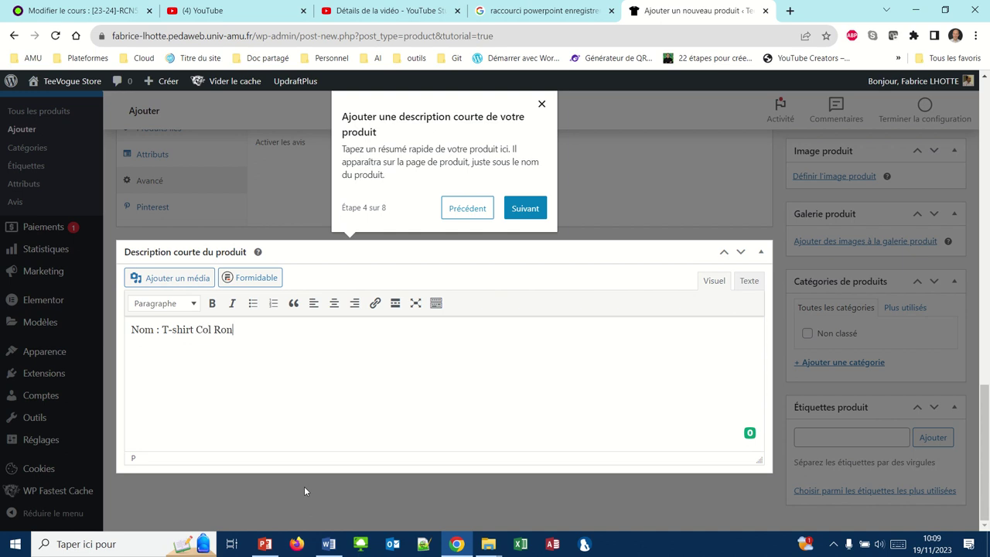
{"action": "type", "text": "d en Coton Bio - Editio"}
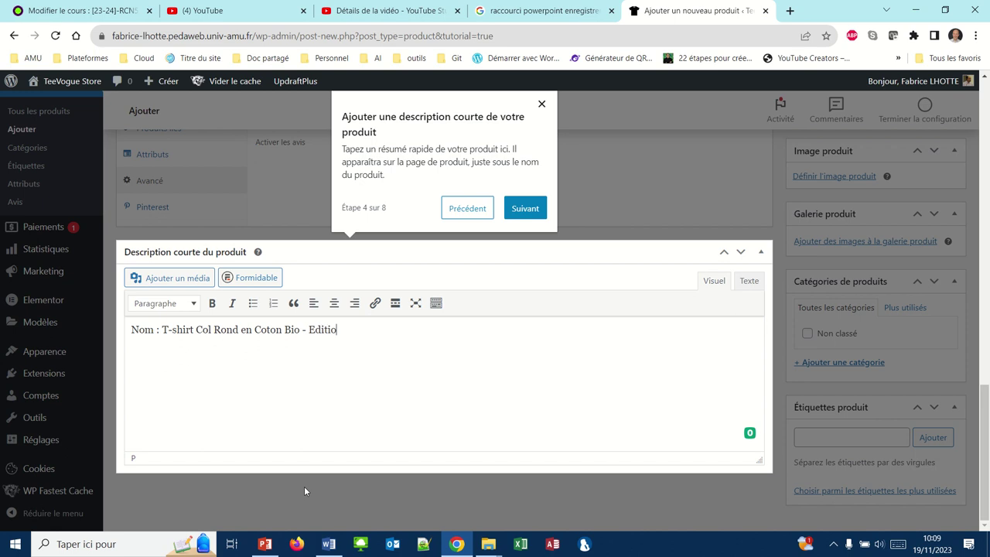
{"action": "type", "text": "n Limitée"}
- Add a new paragraph reading "Confort Supérieur : Douceur inégalée grâce au coton bio" to the short description
{"action": "key", "text": "Return"}
{"action": "type", "text": "Confort Supérieur"}
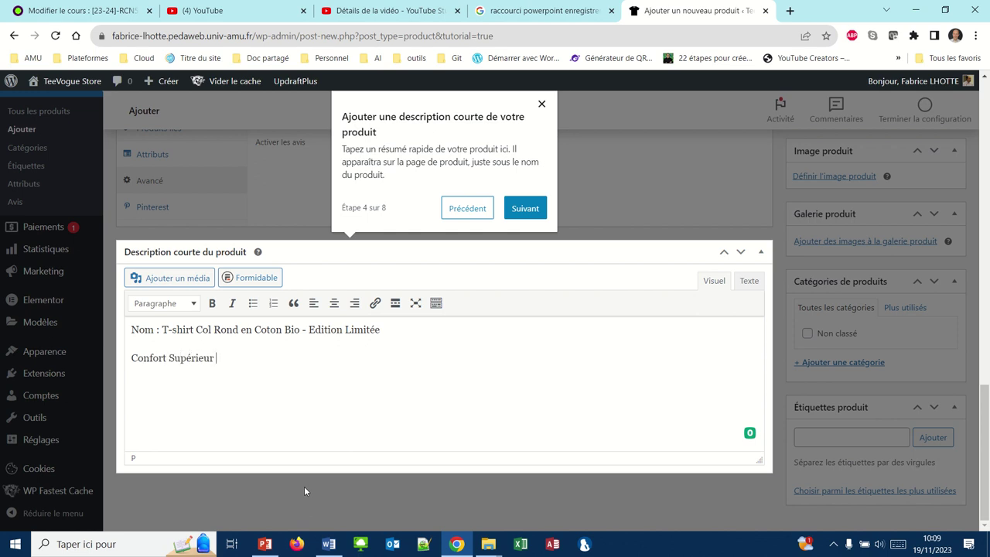
{"action": "type", "text": " : Douceur inégalable"}
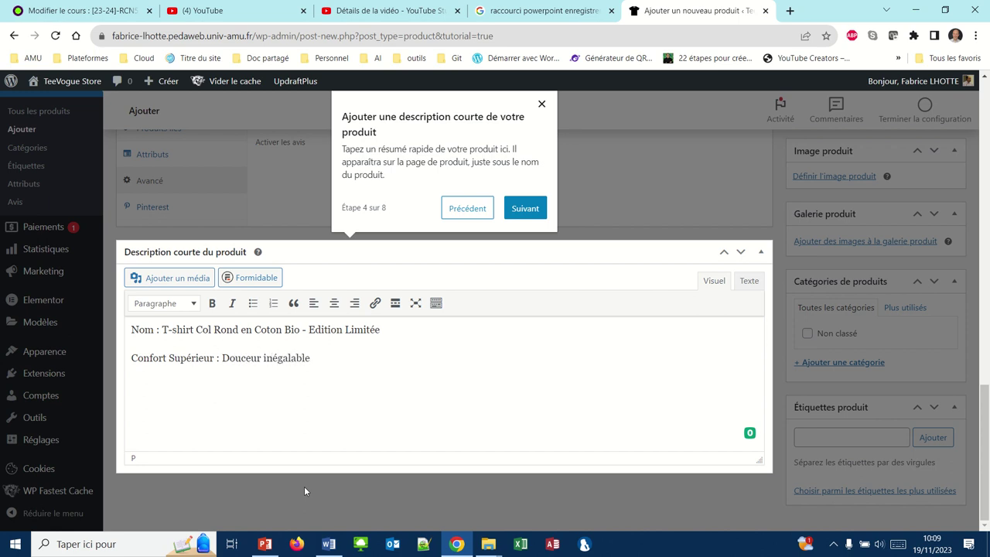
{"action": "key", "text": "BackSpace"}
{"action": "key", "text": "BackSpace"}
{"action": "key", "text": "BackSpace"}
{"action": "key", "text": "BackSpace"}
{"action": "type", "text": "ée grâce au coton Bio"}
{"action": "key", "text": "BackSpace"}
{"action": "key", "text": "BackSpace"}
{"action": "key", "text": "BackSpace"}
{"action": "type", "text": "bio"}
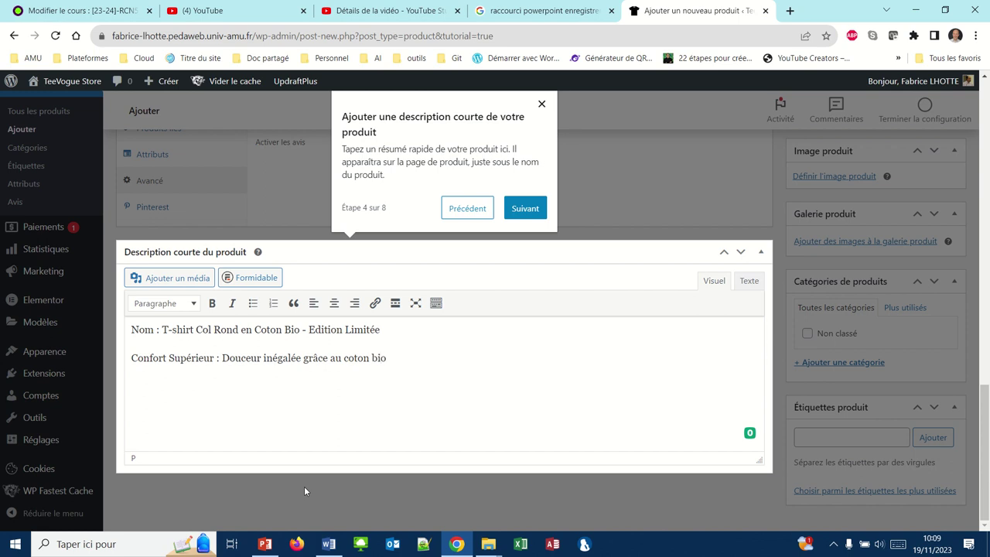
- Add a new paragraph reading "Coupe élégante : Ajoutée pour une silhouette flatteuse" to the short description
{"action": "key", "text": "Return"}
{"action": "type", "text": "Coupe élégante : Ajoutée po"}
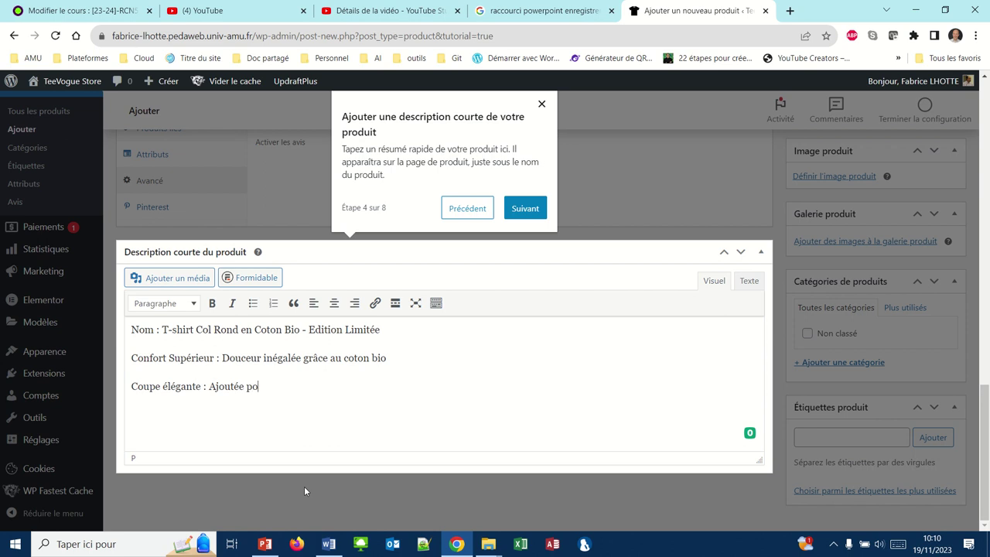
{"action": "type", "text": "ur une silhouette flatteuse"}
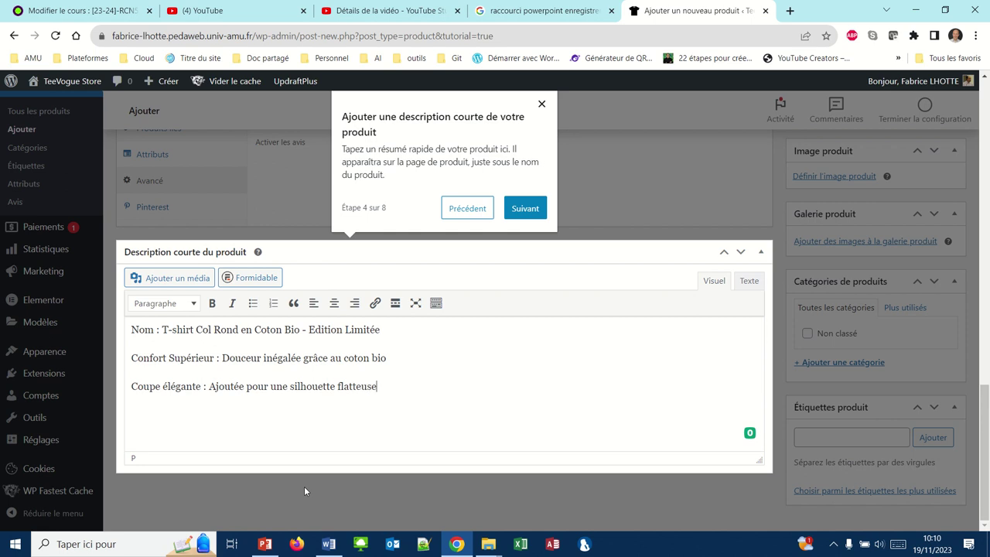
- Add the paragraph "Eco-Responsable : Teintures respectueuses de l'environnement." and correct its first word to the suggested spelling "Écoresponsable"
{"action": "key", "text": "Return"}
{"action": "type", "text": "Eco-RE"}
{"action": "key", "text": "BackSpace"}
{"action": "type", "text": "esponsable : Teint"}
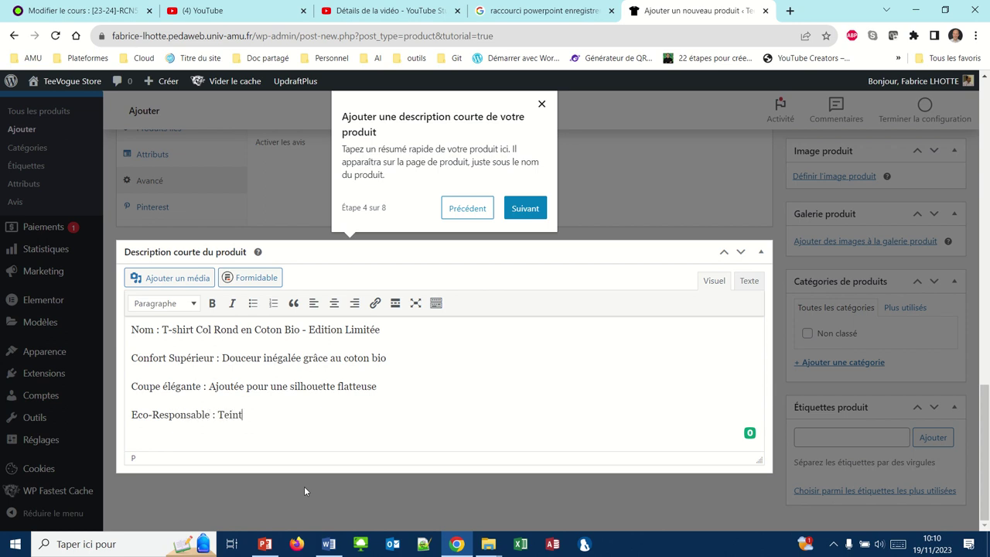
{"action": "type", "text": "ures respectueuses de l'en"}
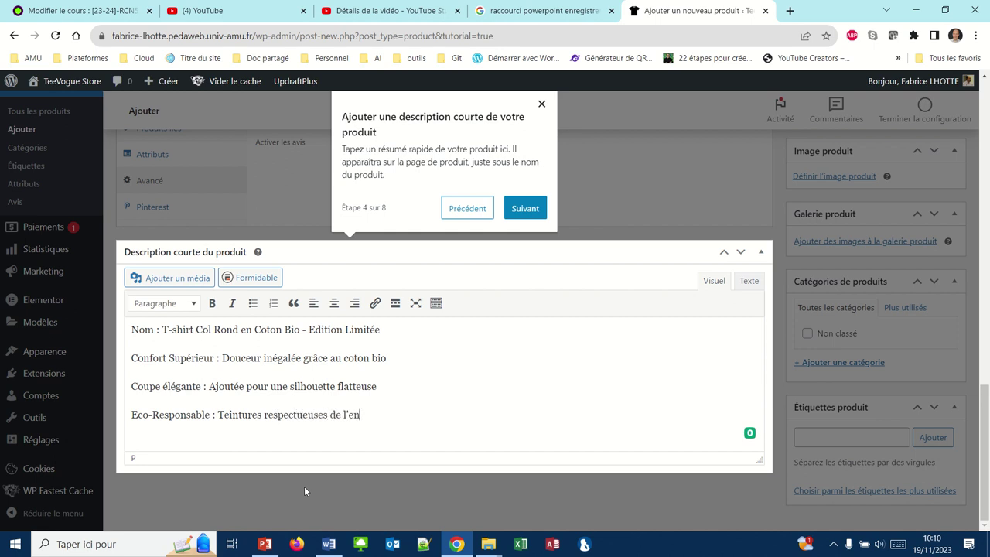
{"action": "type", "text": "vironnement."}
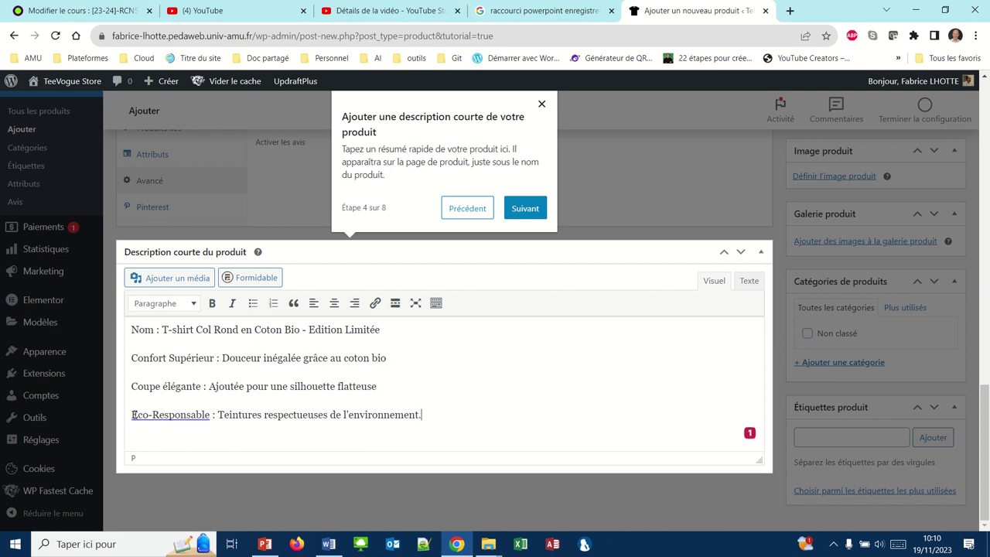
{"action": "left_click", "coordinate": [143, 416]}
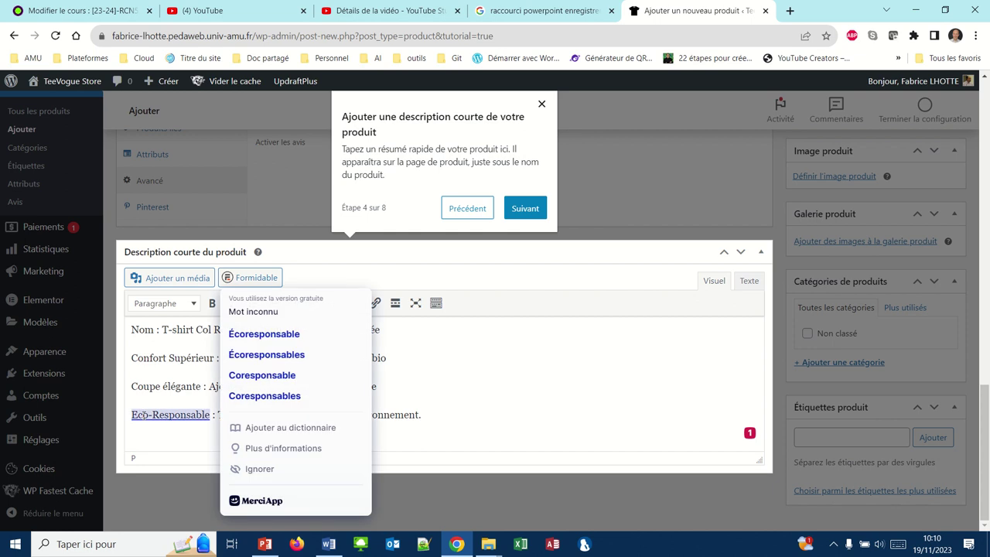
{"action": "left_click", "coordinate": [259, 333]}
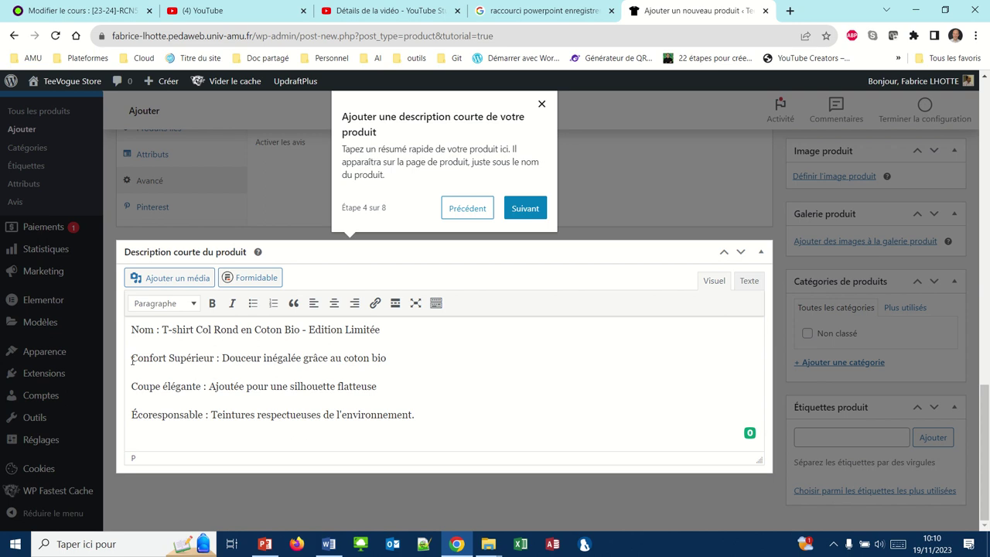
- Replace the paragraph break before "Confort Supérieur" with a single line break
{"action": "key", "text": "BackSpace"}
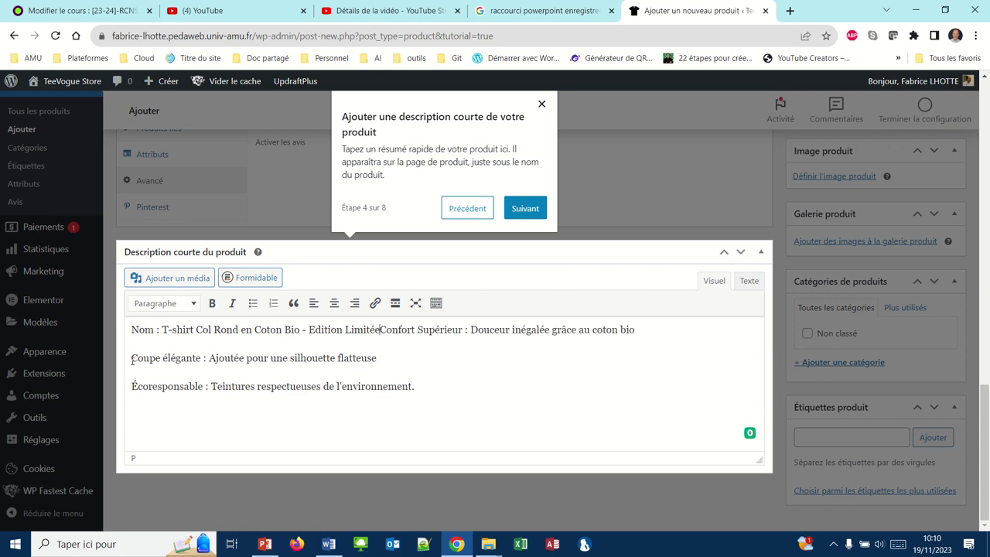
{"action": "key", "text": "Return"}
{"action": "key", "text": "BackSpace"}
{"action": "key", "text": "shift+Return"}
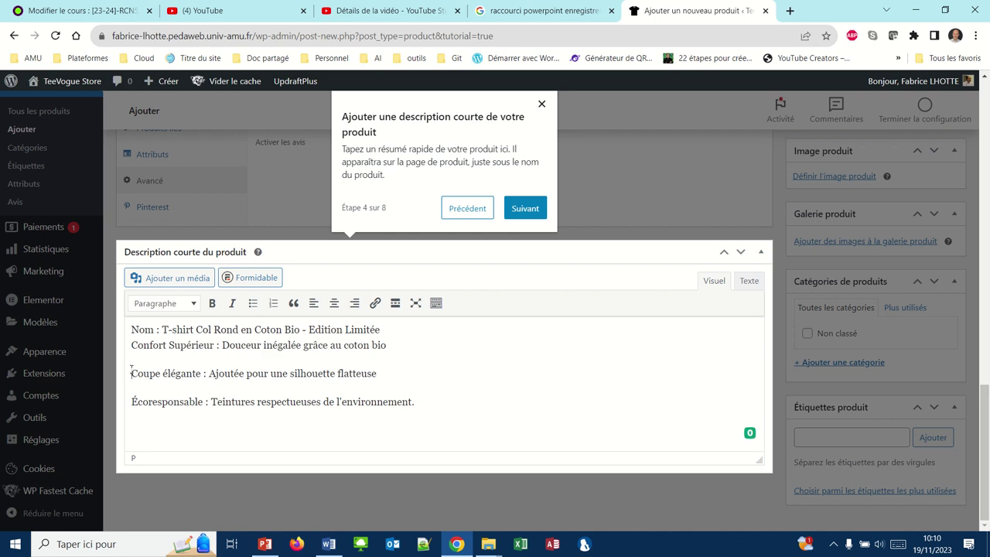
- Replace the paragraph breaks before "Coupe élégante" and "Écoresponsable" in the short description with single line breaks
{"action": "key", "text": "BackSpace"}
{"action": "key", "text": "shift+Return"}
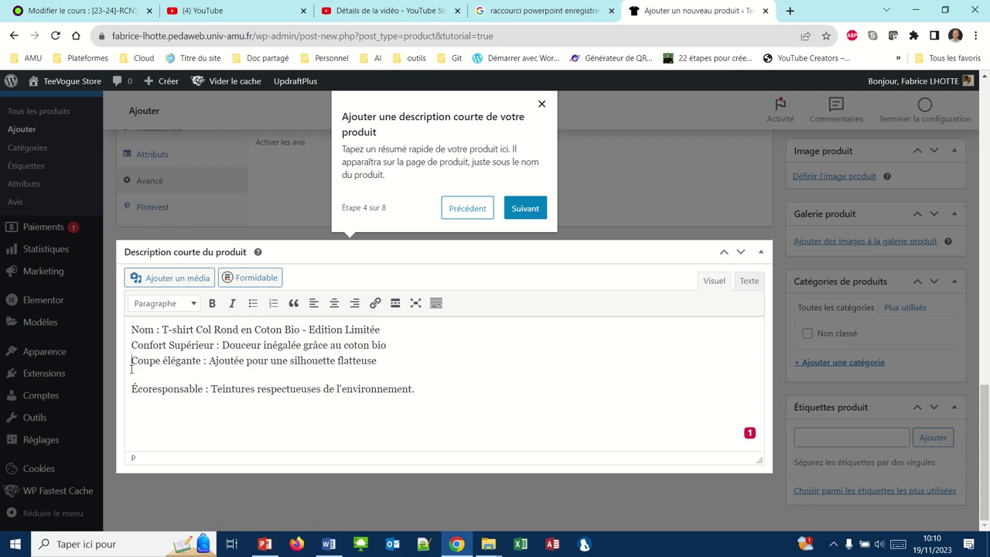
{"action": "key", "text": "BackSpace"}
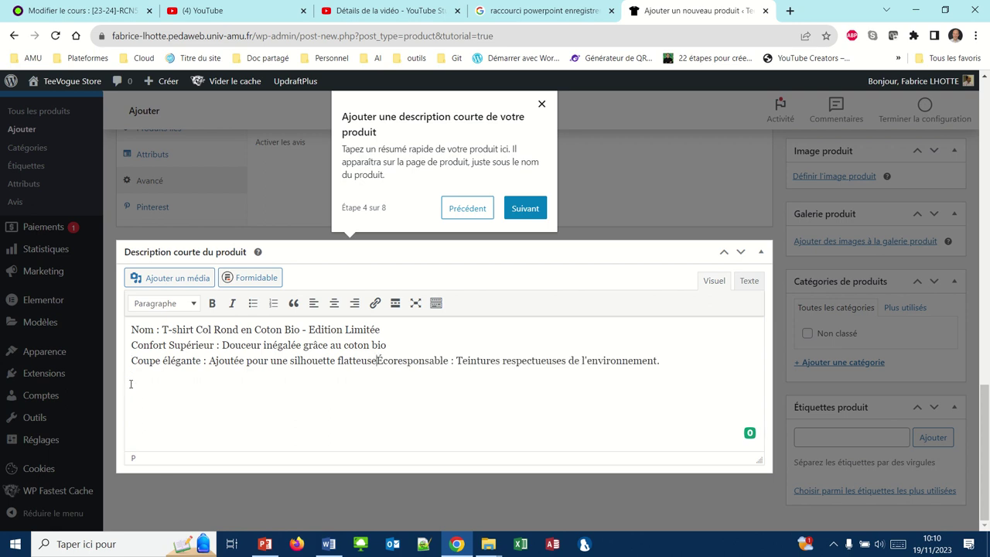
{"action": "key", "text": "shift+Return"}
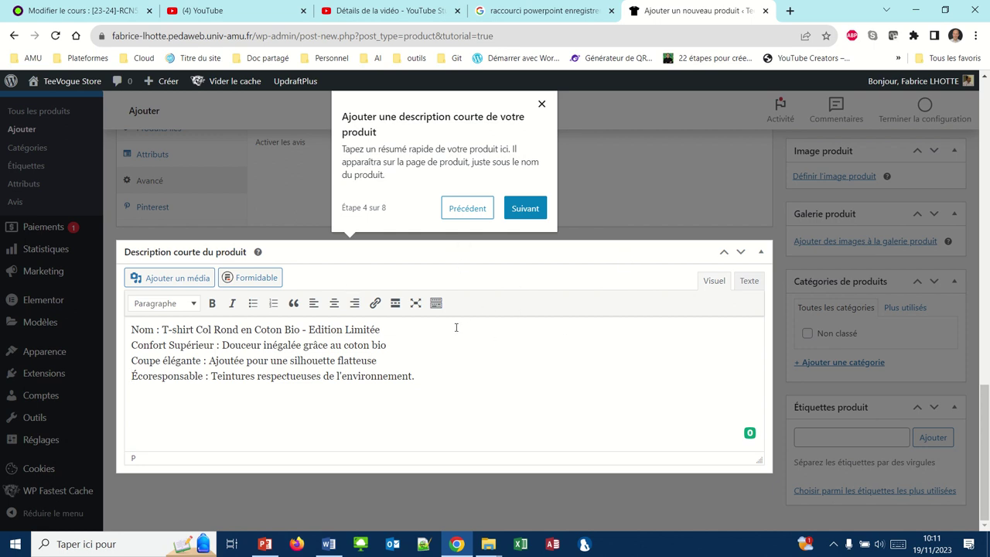
- Advance the tutorial to the product image stage, select colrond3.jpg in the media library and give it the alternative text "T-shirt col rond"
{"action": "left_click", "coordinate": [522, 212]}
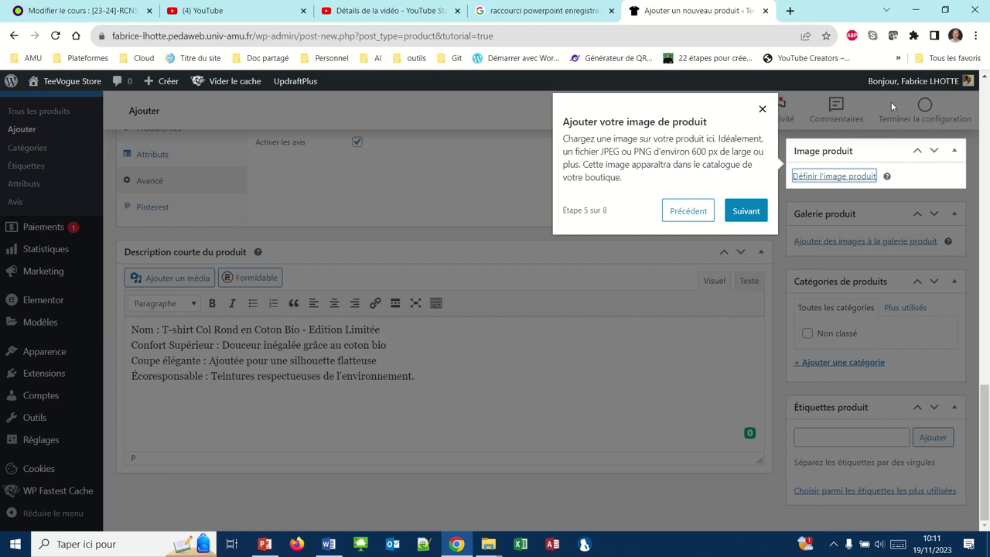
{"action": "left_click", "coordinate": [806, 178]}
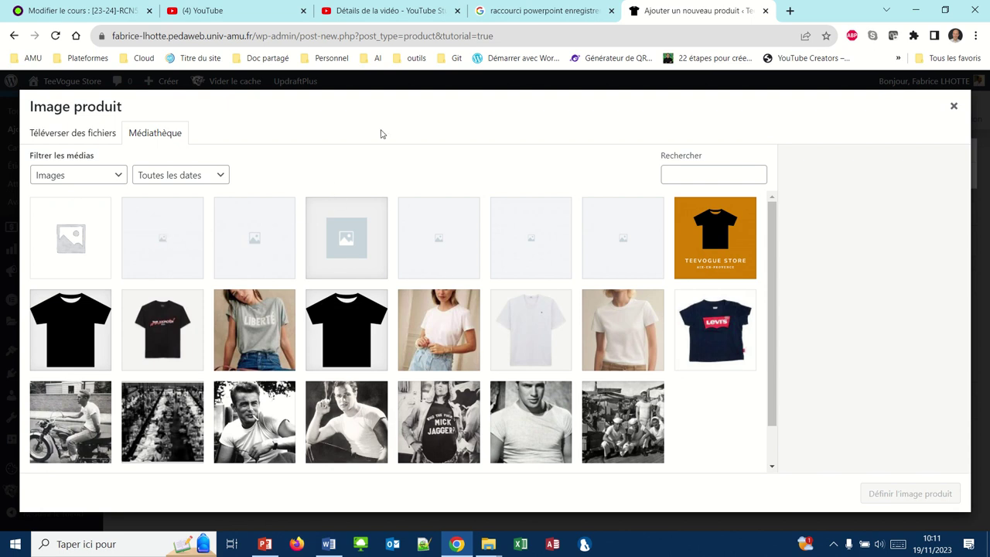
{"action": "mouse_move", "coordinate": [392, 9]}
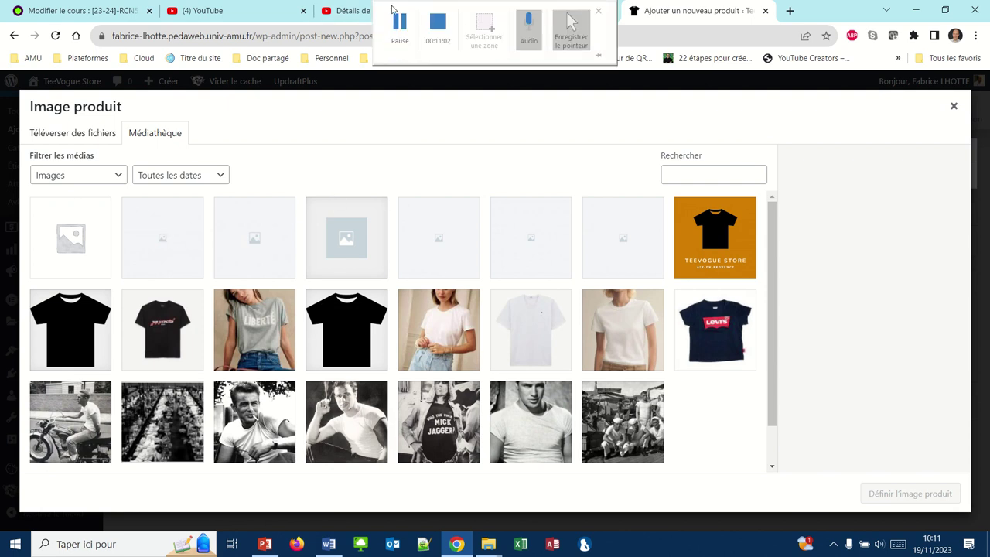
{"action": "left_click", "coordinate": [438, 330]}
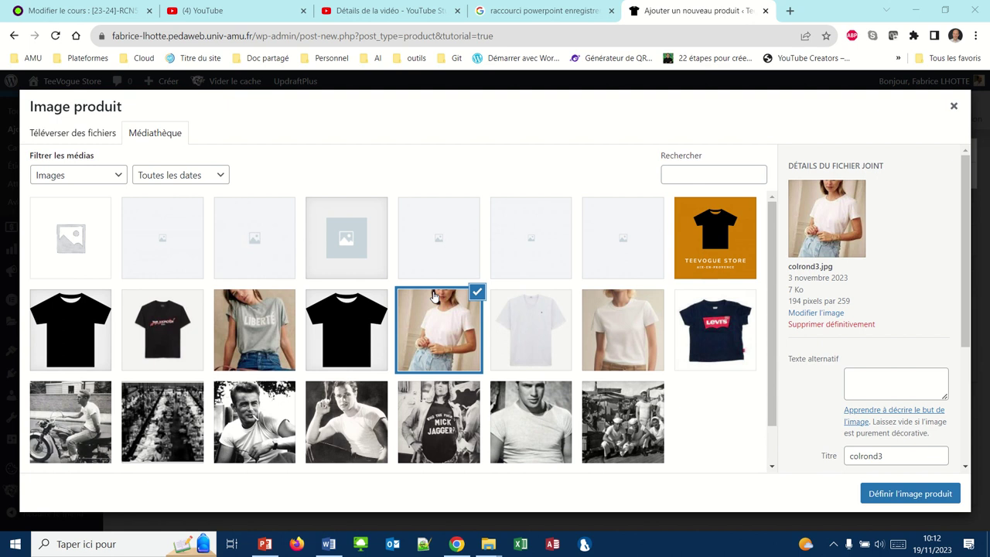
{"action": "left_click", "coordinate": [875, 377]}
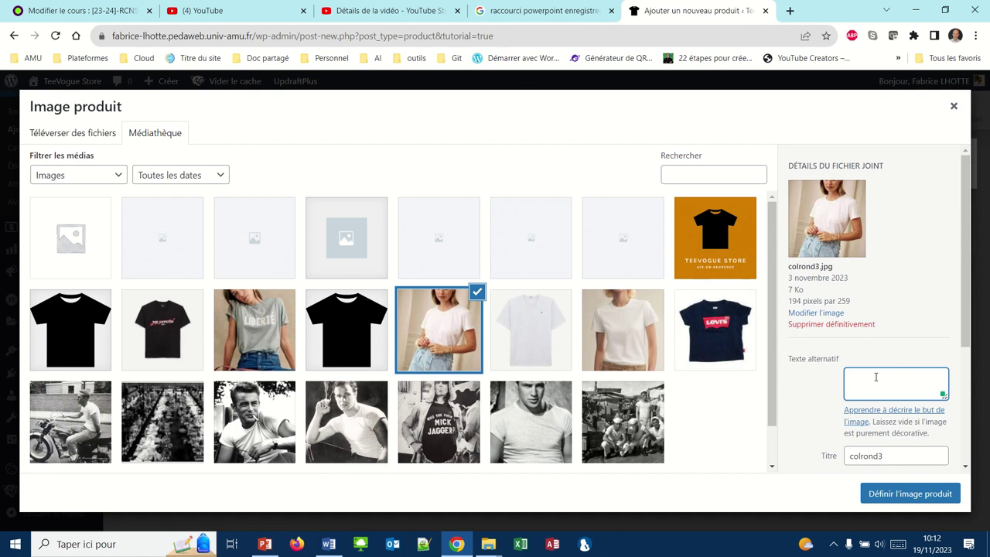
{"action": "type", "text": "T-shirt col rond"}
- Browse the other T-shirt pictures in the media library and set colrond1.jpg as the product image
{"action": "left_click", "coordinate": [282, 327]}
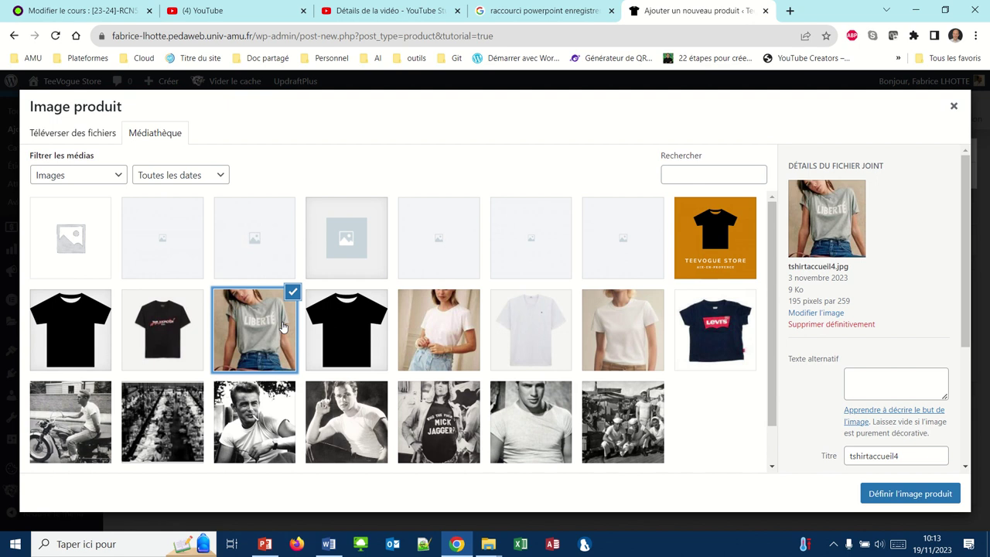
{"action": "left_click", "coordinate": [333, 332]}
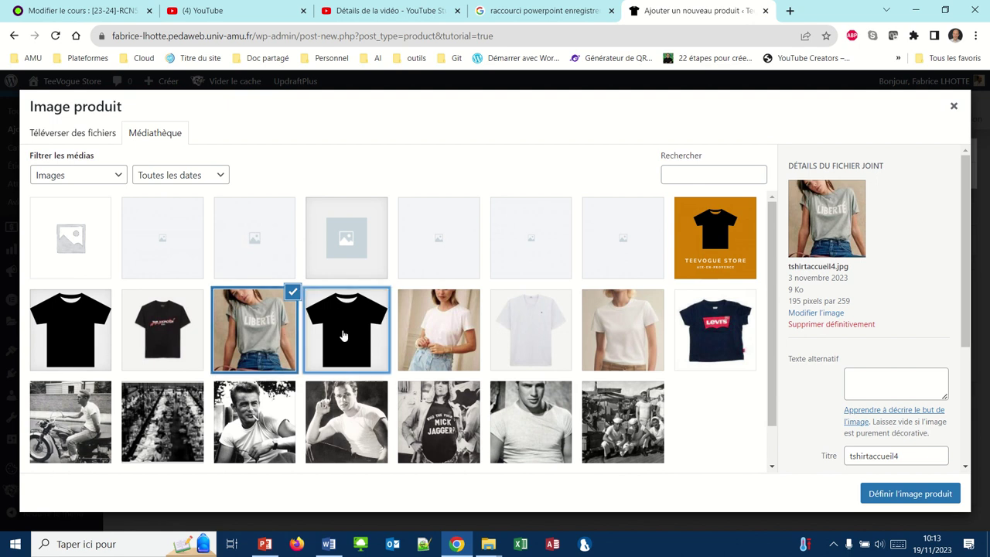
{"action": "left_click", "coordinate": [416, 328]}
{"action": "left_click", "coordinate": [520, 324]}
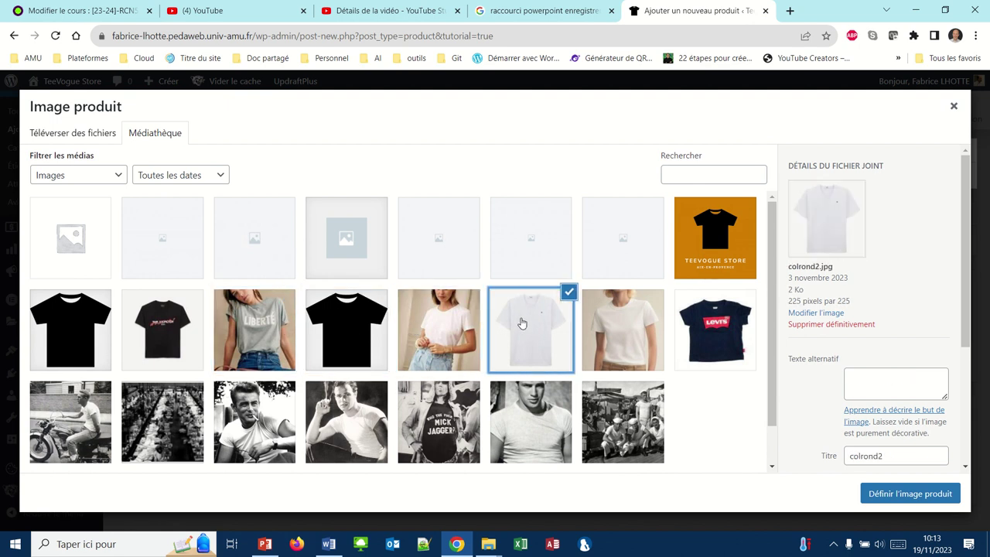
{"action": "left_click", "coordinate": [639, 331]}
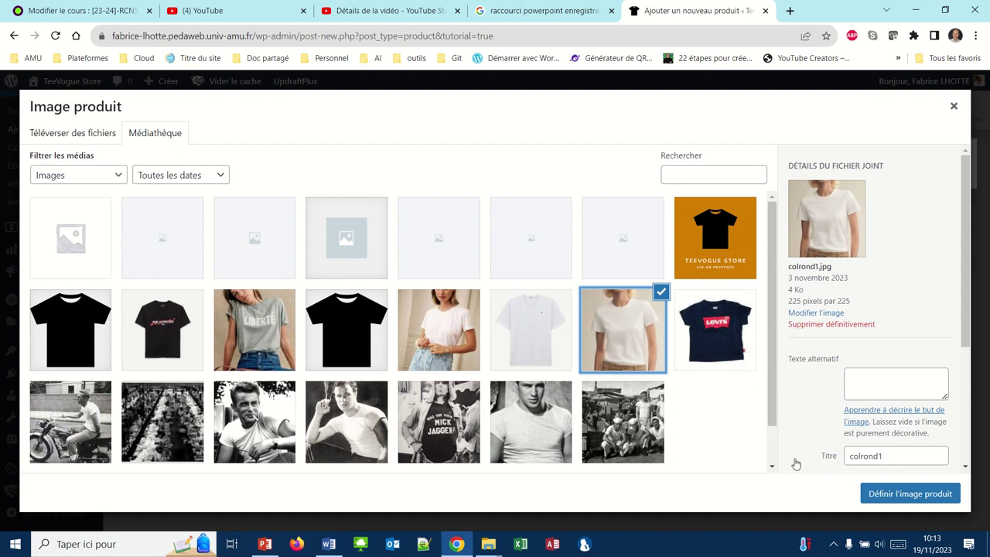
{"action": "left_click", "coordinate": [873, 489]}
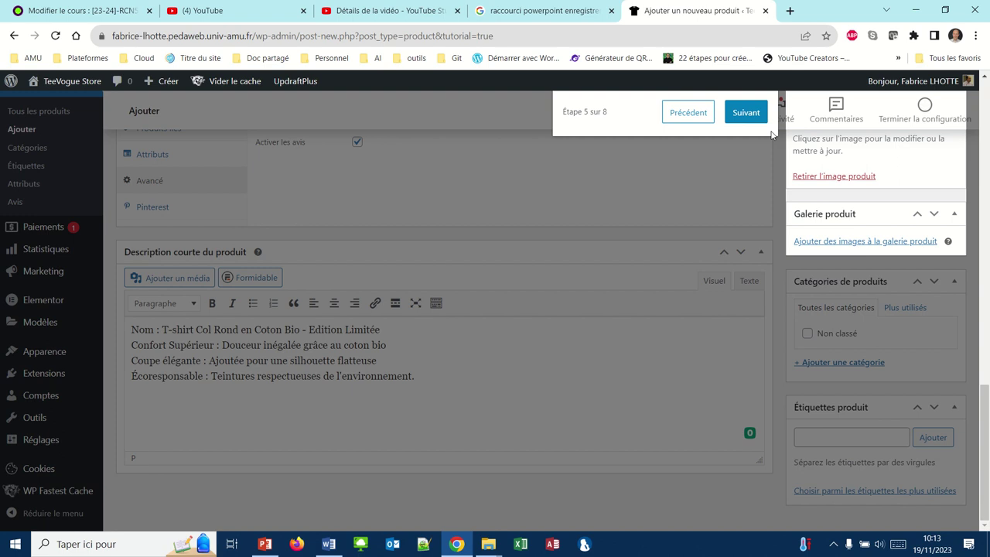
- Return to the tutorial's product image stage and remove the assigned product image
{"action": "left_click", "coordinate": [746, 113]}
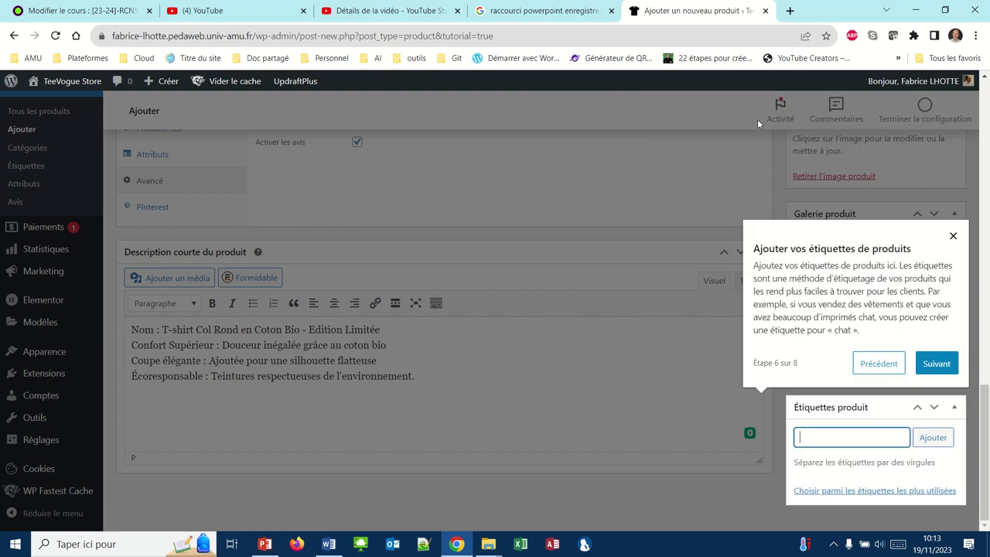
{"action": "left_click", "coordinate": [861, 363]}
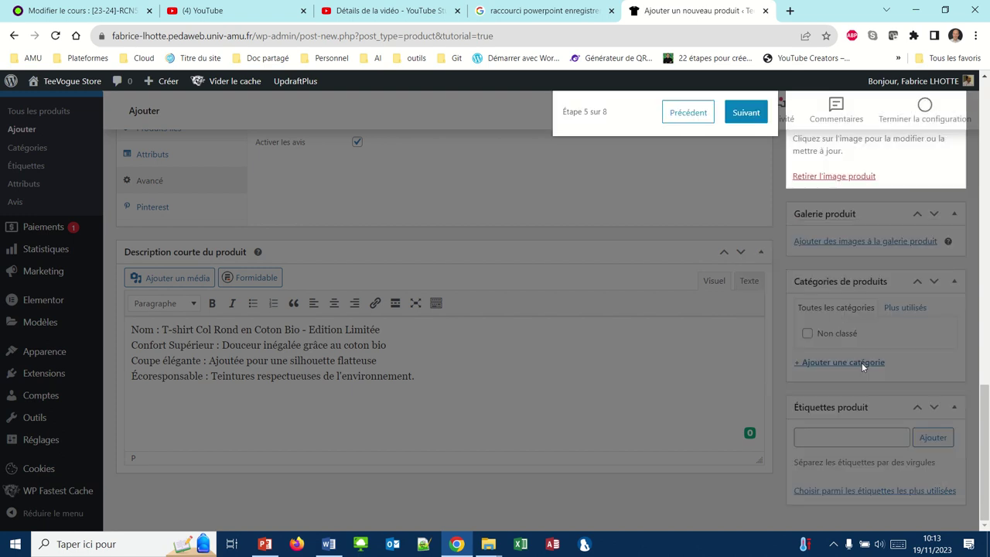
{"action": "left_click", "coordinate": [831, 178]}
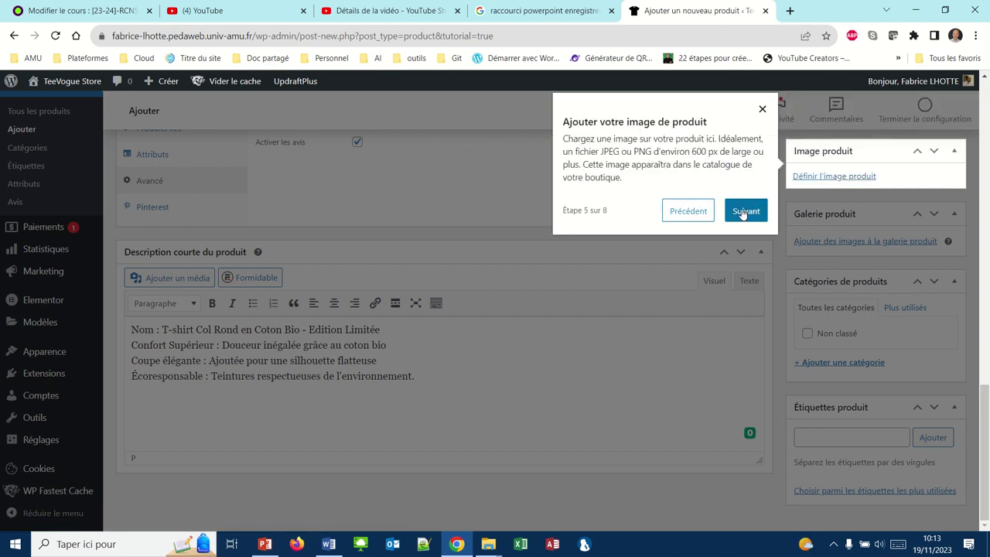
- Give colrond1.jpg the alternative text "T-shirt col rond" and set it as the product image
{"action": "left_click", "coordinate": [801, 177]}
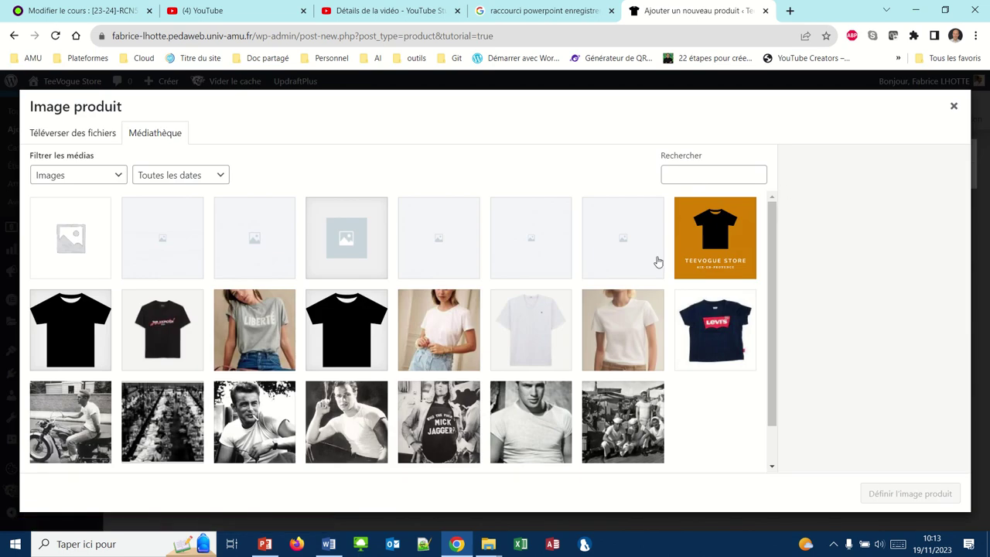
{"action": "left_click", "coordinate": [614, 317]}
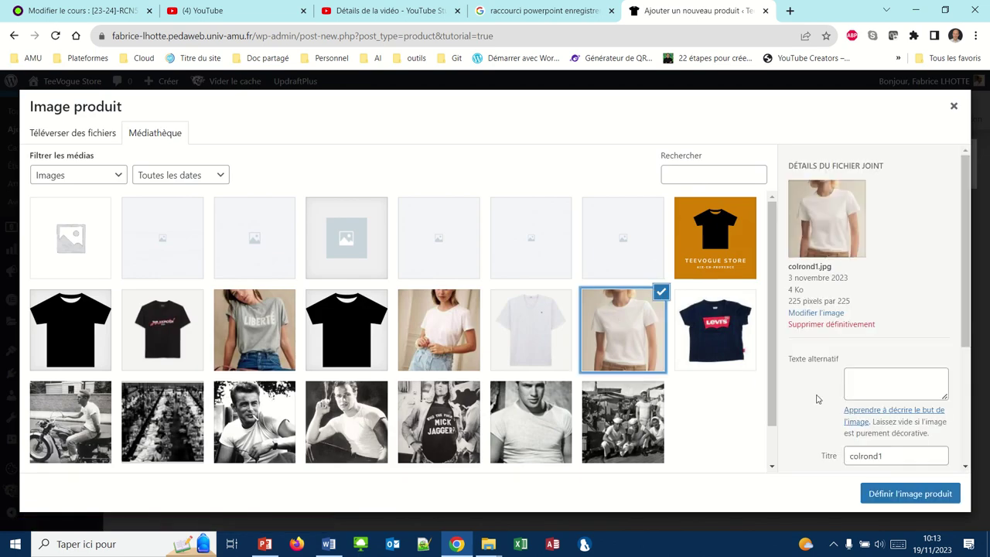
{"action": "left_click", "coordinate": [860, 385]}
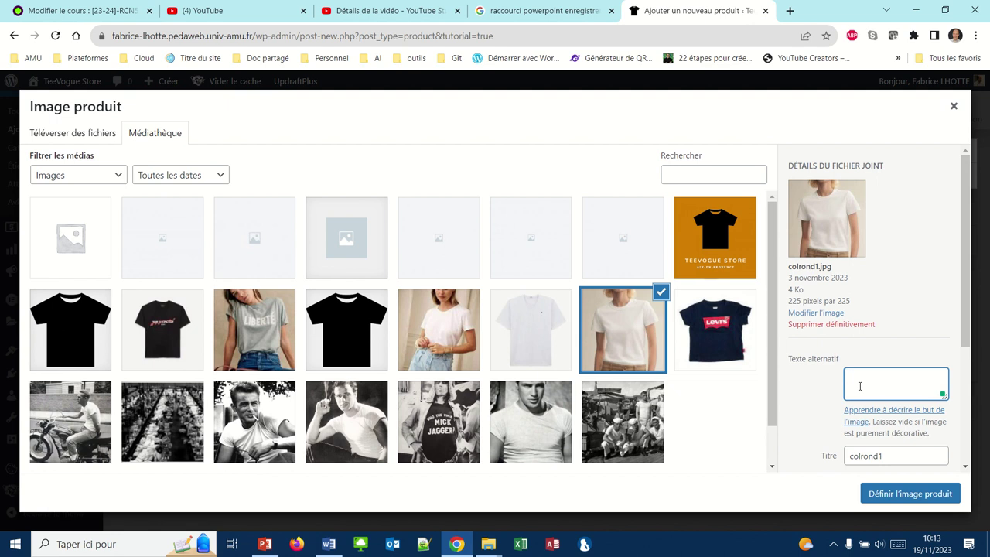
{"action": "type", "text": "T-shirt col rond"}
{"action": "scroll", "coordinate": [812, 433], "scroll_direction": "down", "scroll_amount": 5}
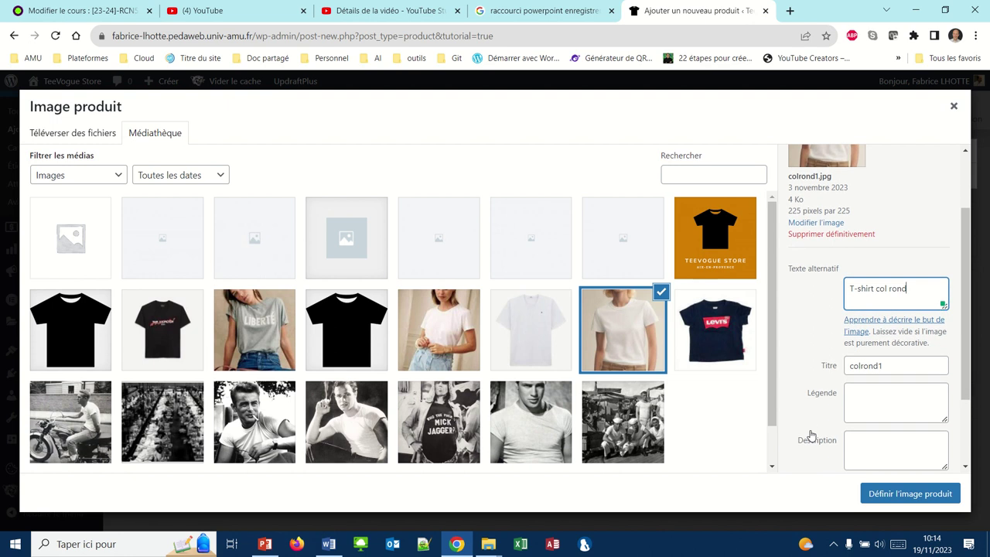
{"action": "left_click", "coordinate": [883, 492]}
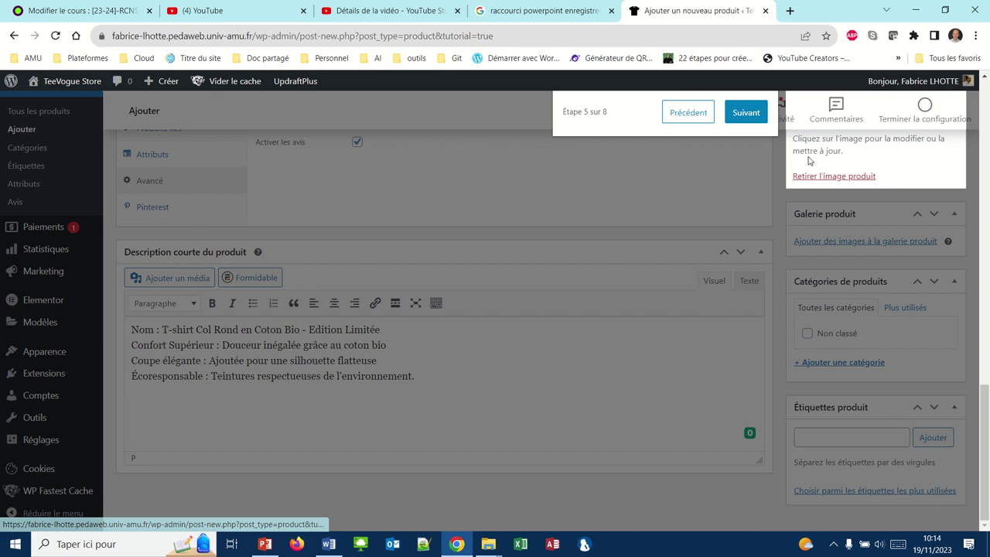
- Advance the tutorial past the product tags and categories stages without adding any, and publish the product
{"action": "left_click", "coordinate": [747, 122]}
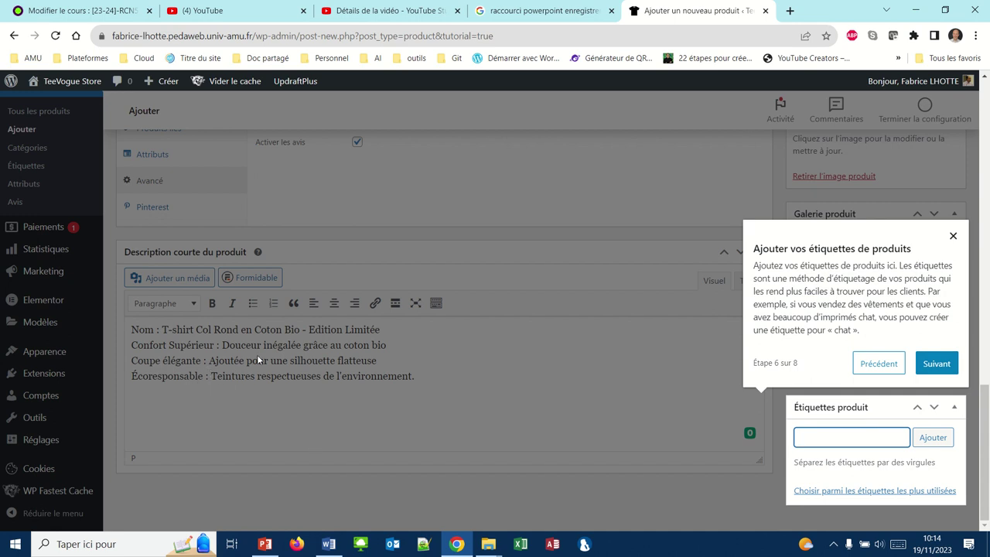
{"action": "left_click", "coordinate": [928, 367]}
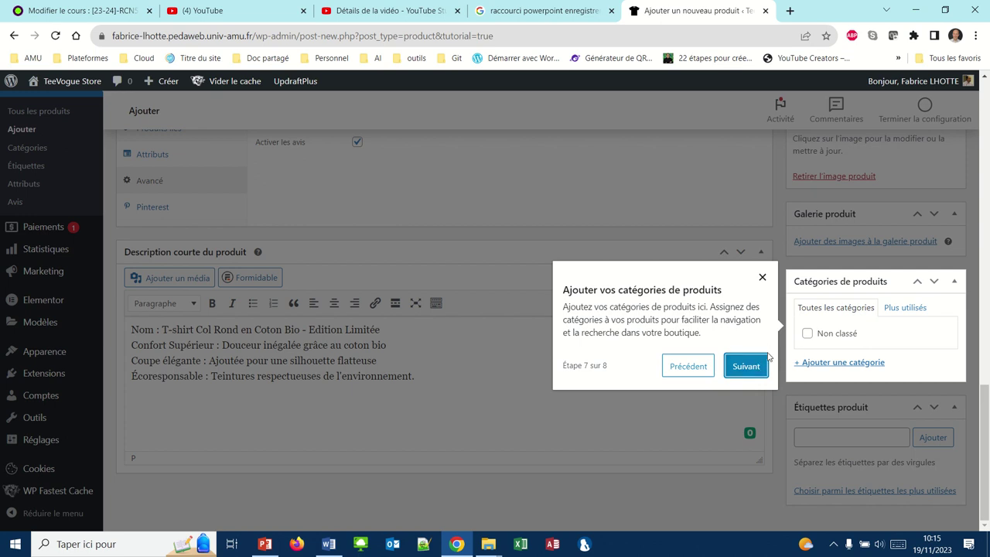
{"action": "left_click", "coordinate": [748, 366]}
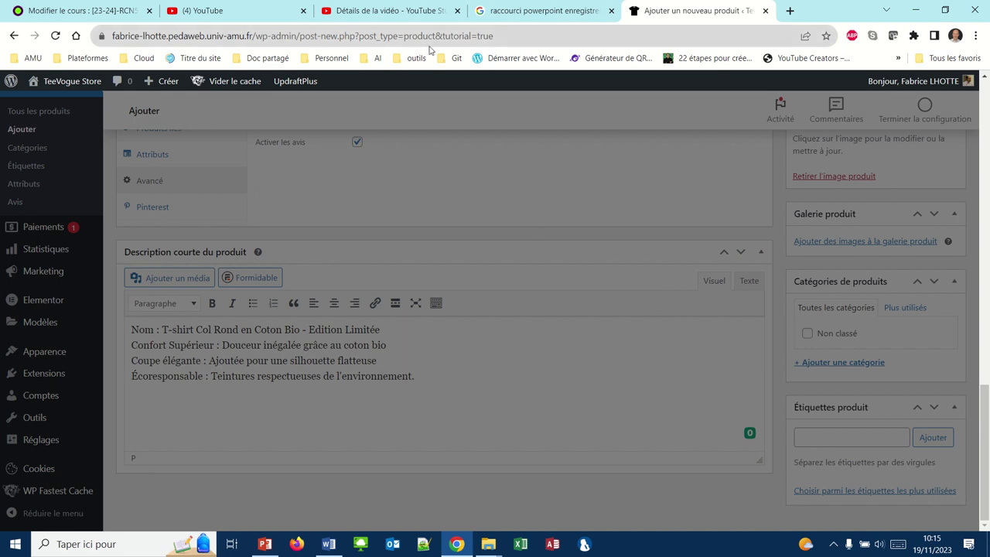
{"action": "mouse_move", "coordinate": [412, 6]}
{"action": "left_click", "coordinate": [396, 23]}
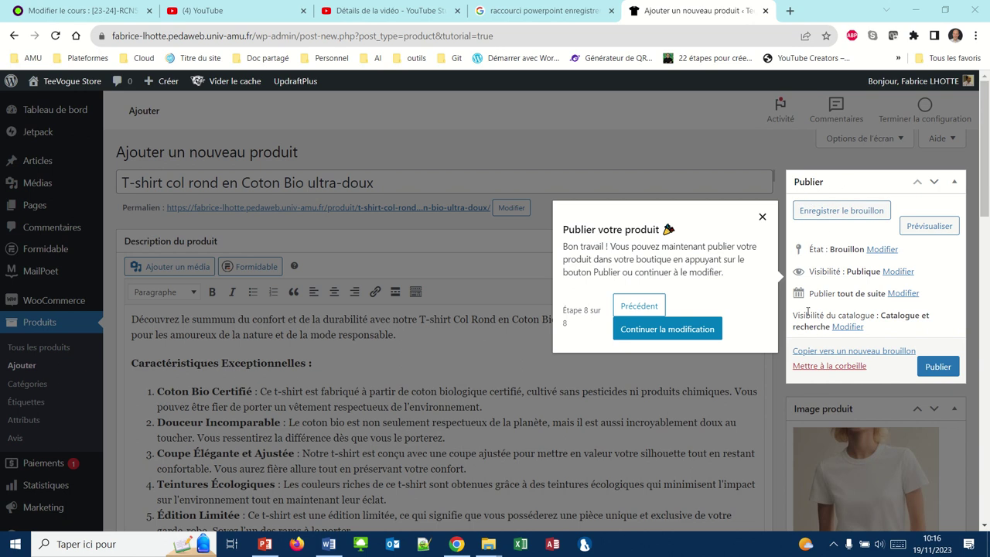
{"action": "left_click", "coordinate": [933, 369]}
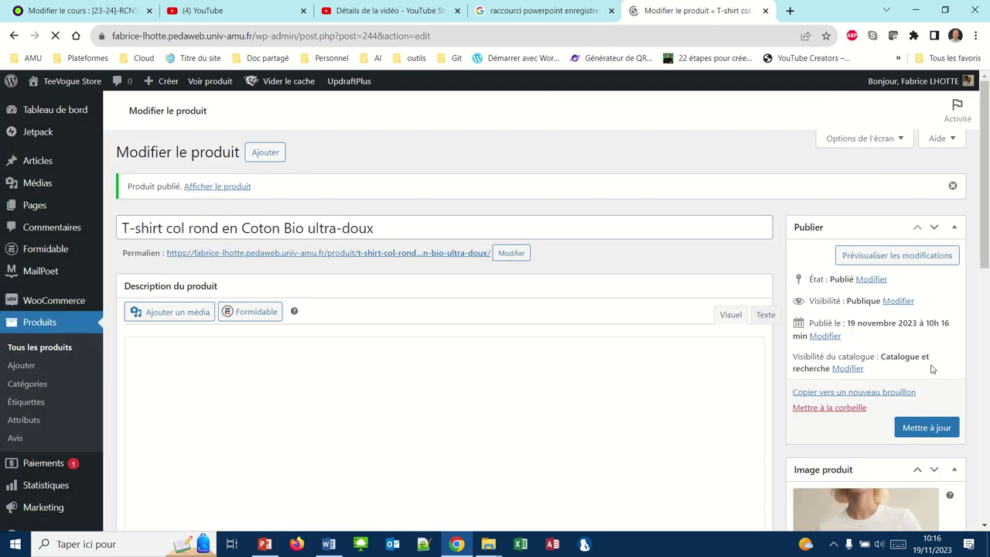
- Give colrond2.jpg the alternative text "T-shirt col rond" and add it to the product gallery
{"action": "scroll", "coordinate": [933, 369], "scroll_direction": "down", "scroll_amount": 3}
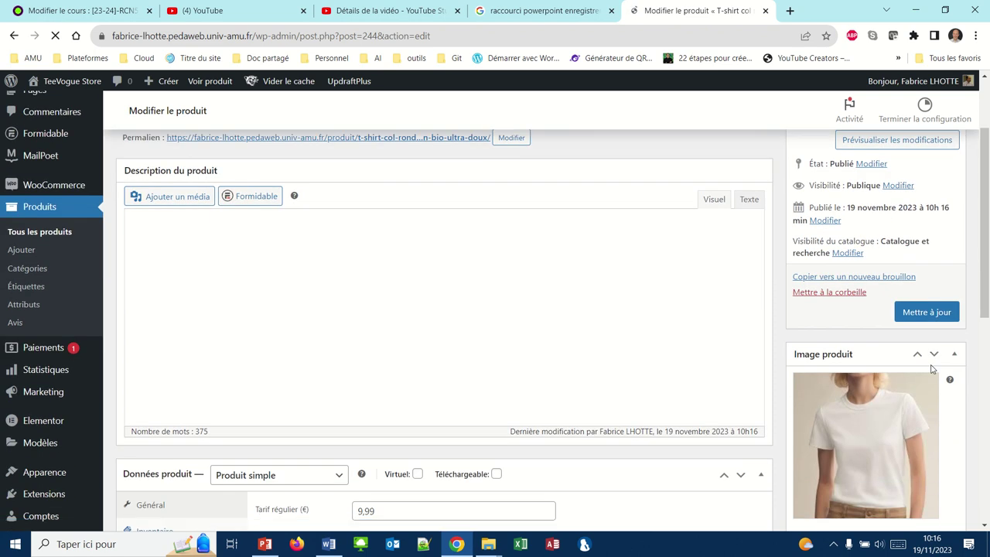
{"action": "scroll", "coordinate": [933, 369], "scroll_direction": "down", "scroll_amount": 2}
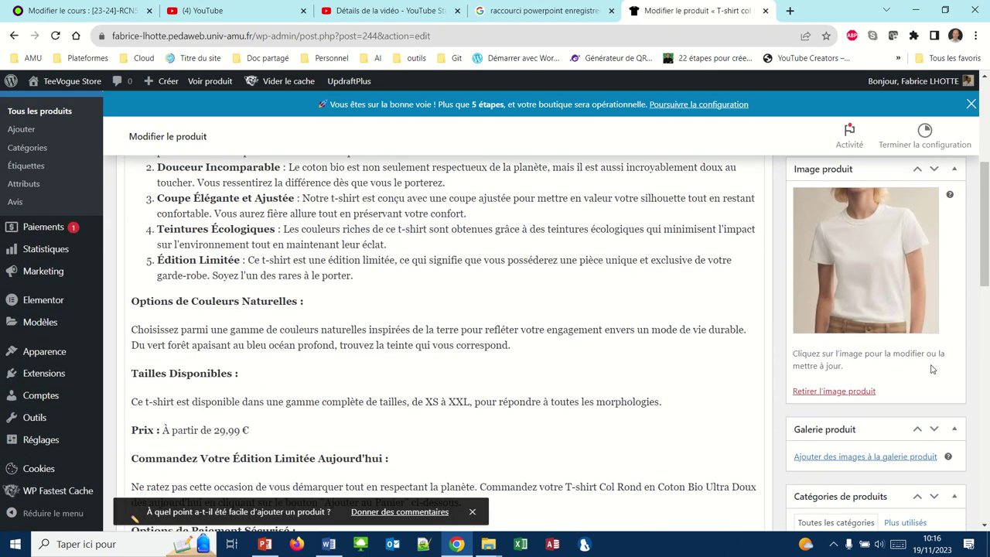
{"action": "scroll", "coordinate": [933, 369], "scroll_direction": "up", "scroll_amount": 2}
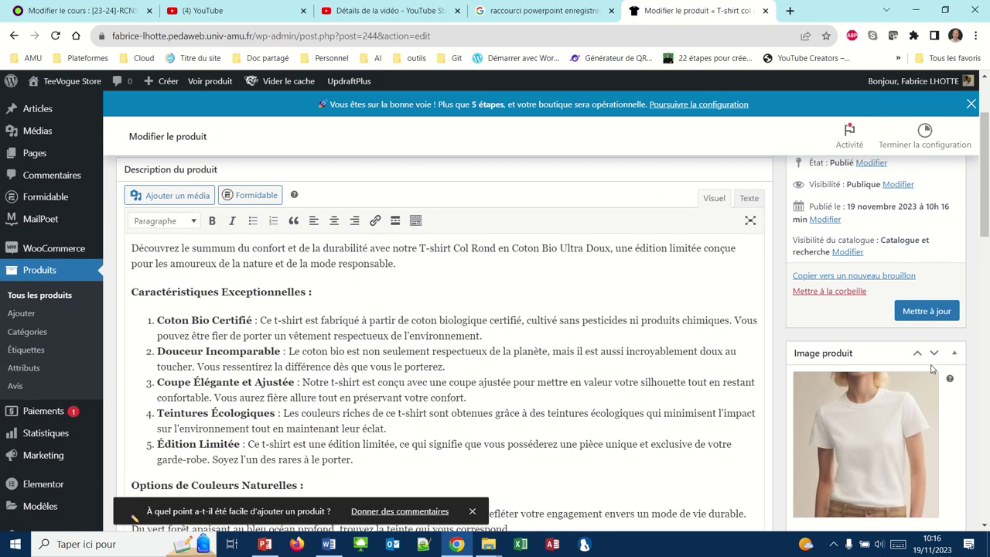
{"action": "scroll", "coordinate": [933, 369], "scroll_direction": "up", "scroll_amount": 2}
{"action": "scroll", "coordinate": [933, 369], "scroll_direction": "down", "scroll_amount": 2}
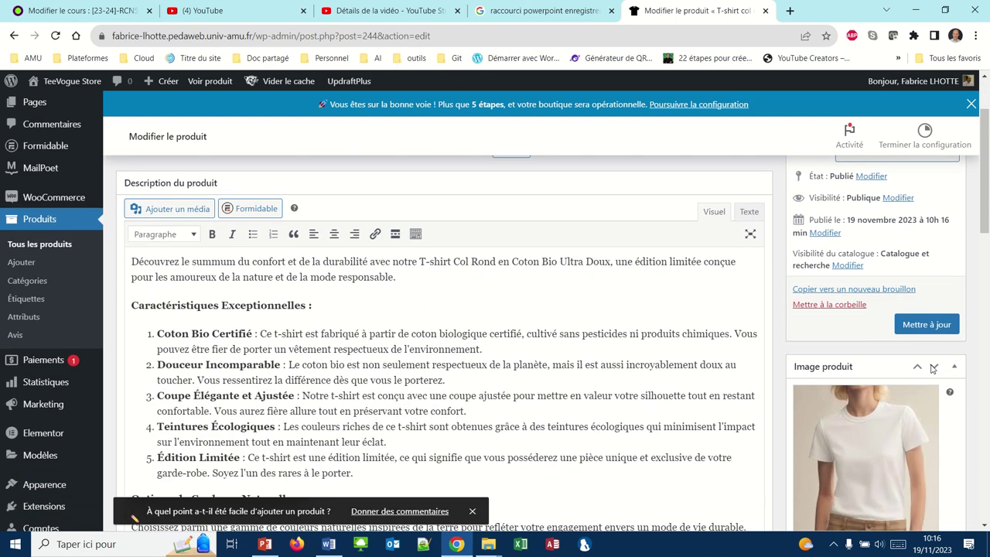
{"action": "scroll", "coordinate": [933, 369], "scroll_direction": "down", "scroll_amount": 3}
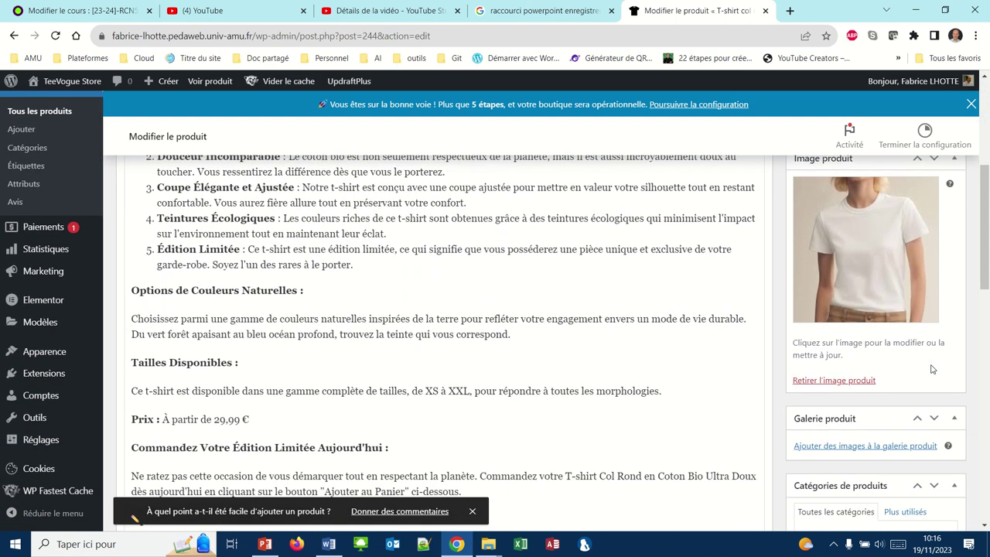
{"action": "scroll", "coordinate": [932, 369], "scroll_direction": "down", "scroll_amount": 1}
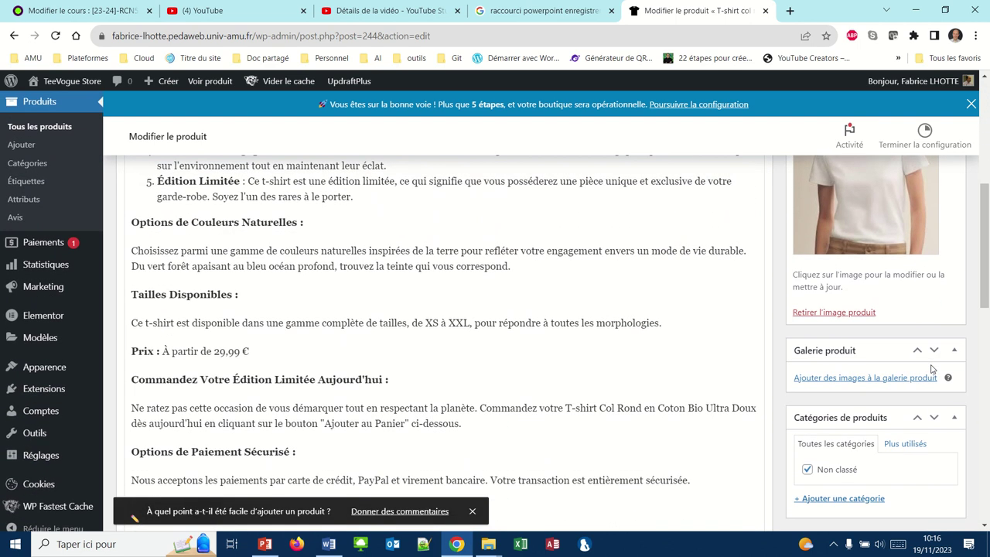
{"action": "scroll", "coordinate": [933, 369], "scroll_direction": "down", "scroll_amount": 1}
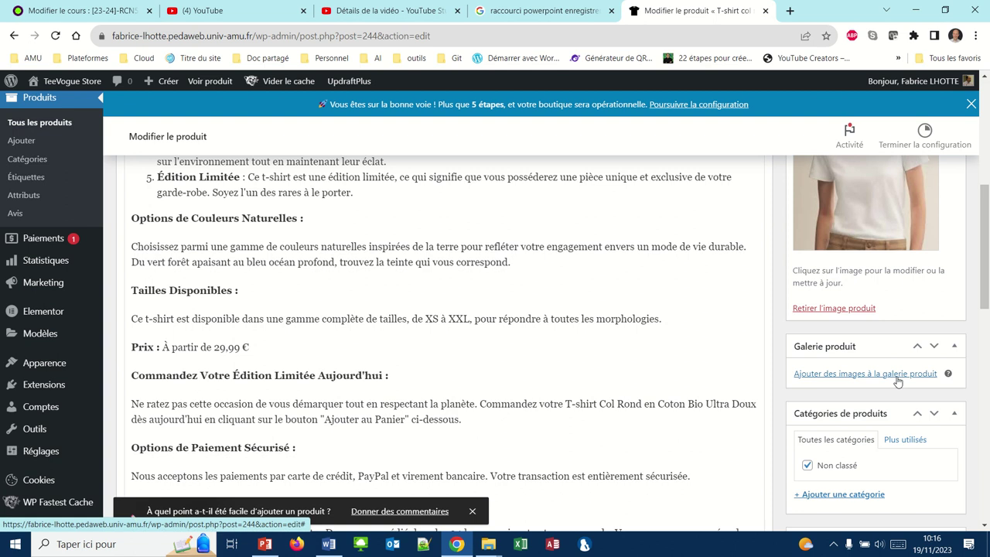
{"action": "left_click", "coordinate": [897, 375]}
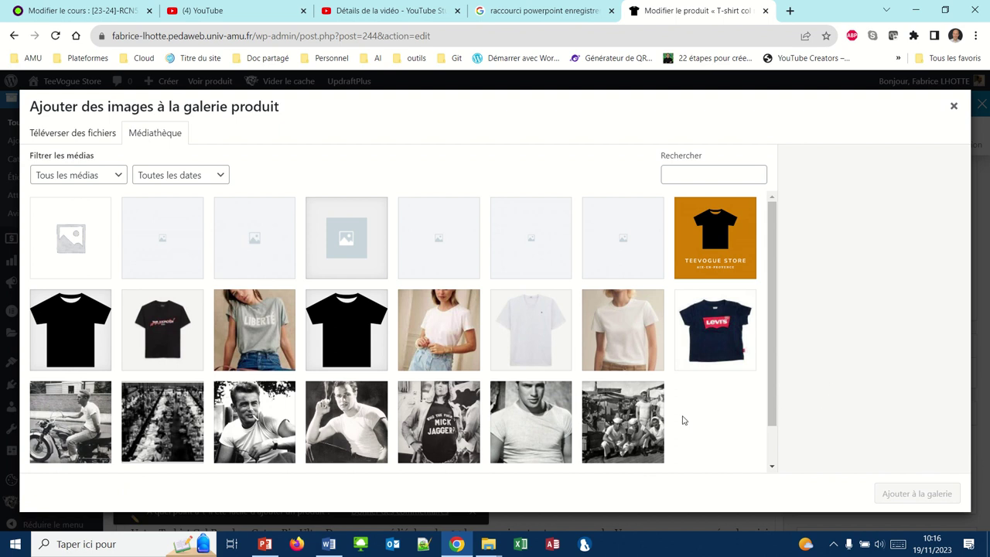
{"action": "left_click", "coordinate": [541, 357]}
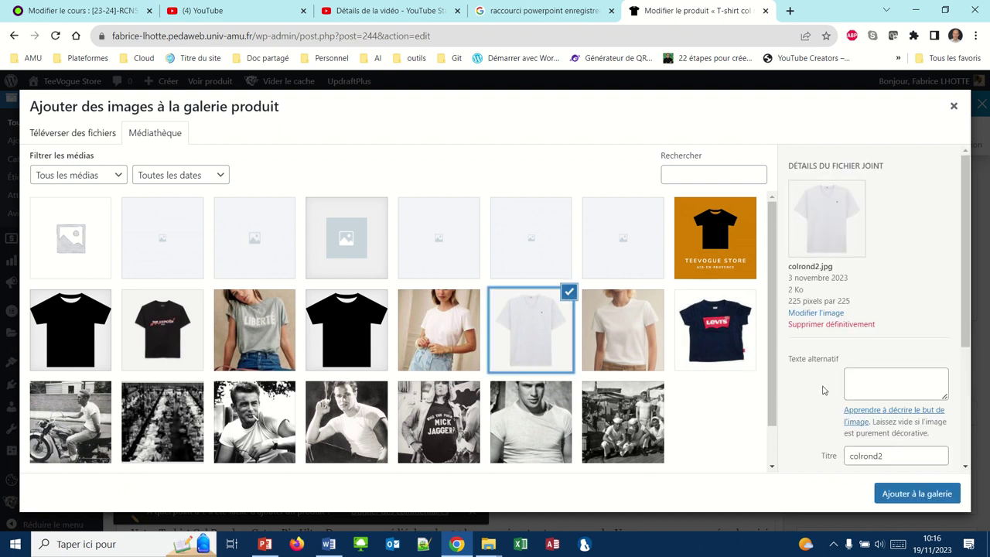
{"action": "left_click", "coordinate": [854, 382]}
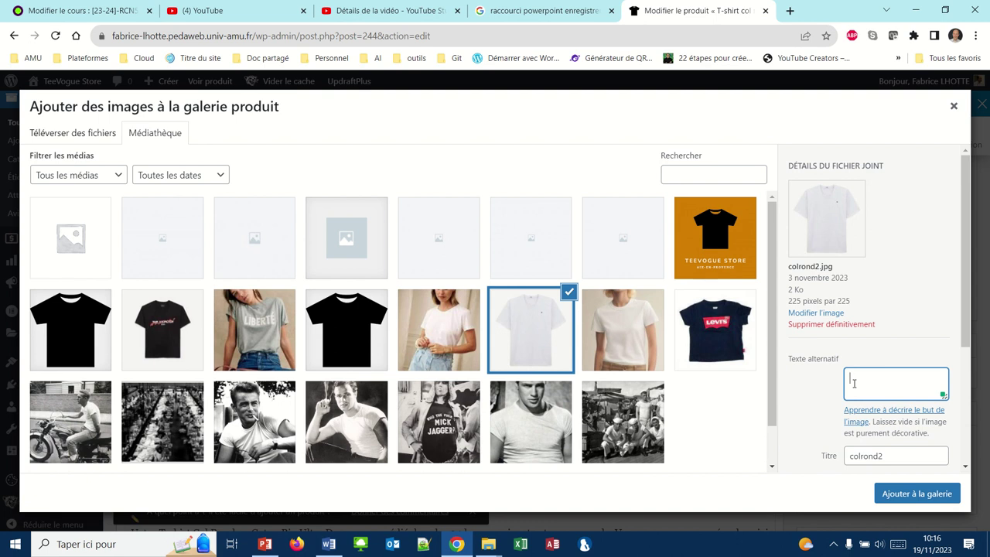
{"action": "type", "text": "Tshirt col rond"}
{"action": "right_click", "coordinate": [854, 380]}
{"action": "key", "text": "Down"}
{"action": "key", "text": "Down"}
{"action": "key", "text": "Return"}
{"action": "left_click", "coordinate": [901, 495]}
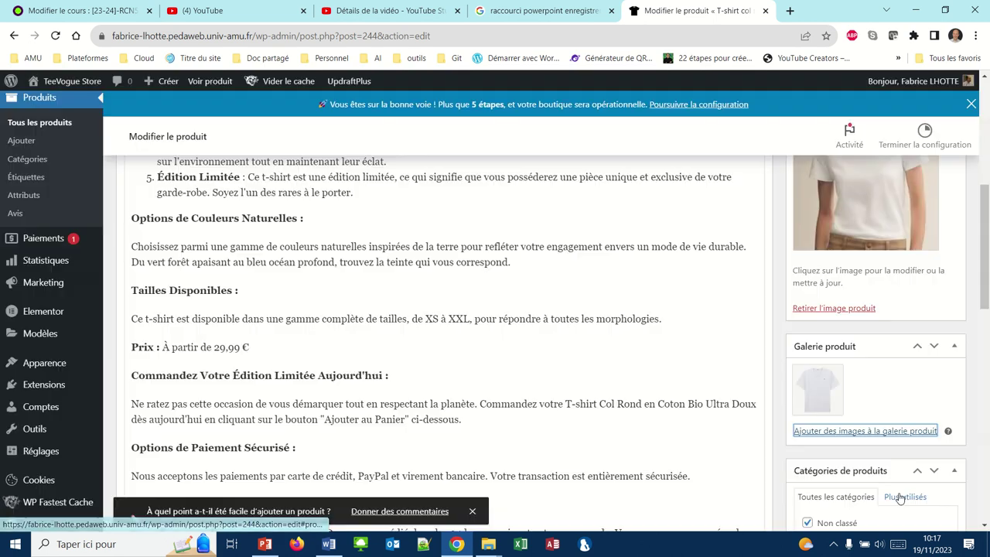
- Add colrond3.jpg from the media library to the product gallery as another image
{"action": "left_click", "coordinate": [898, 431]}
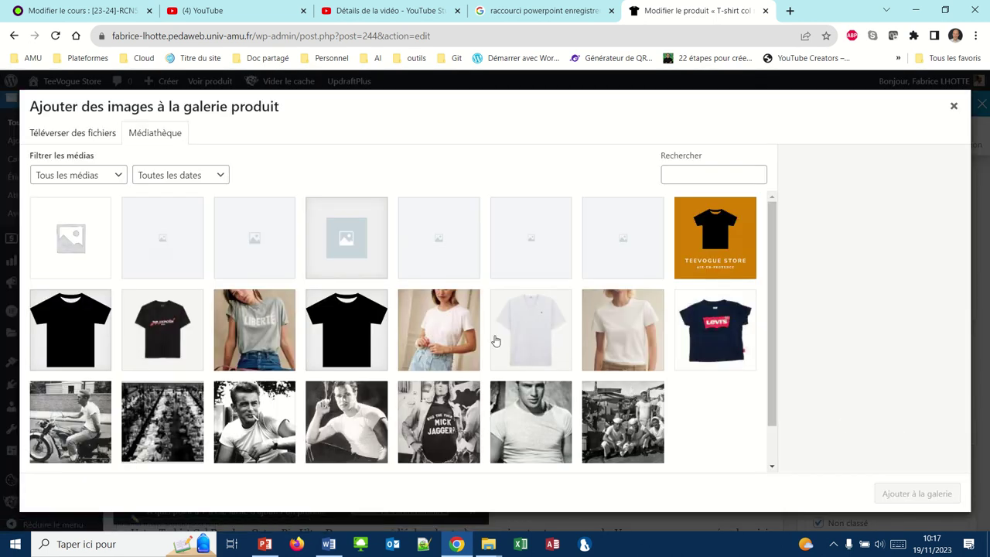
{"action": "left_click", "coordinate": [447, 311]}
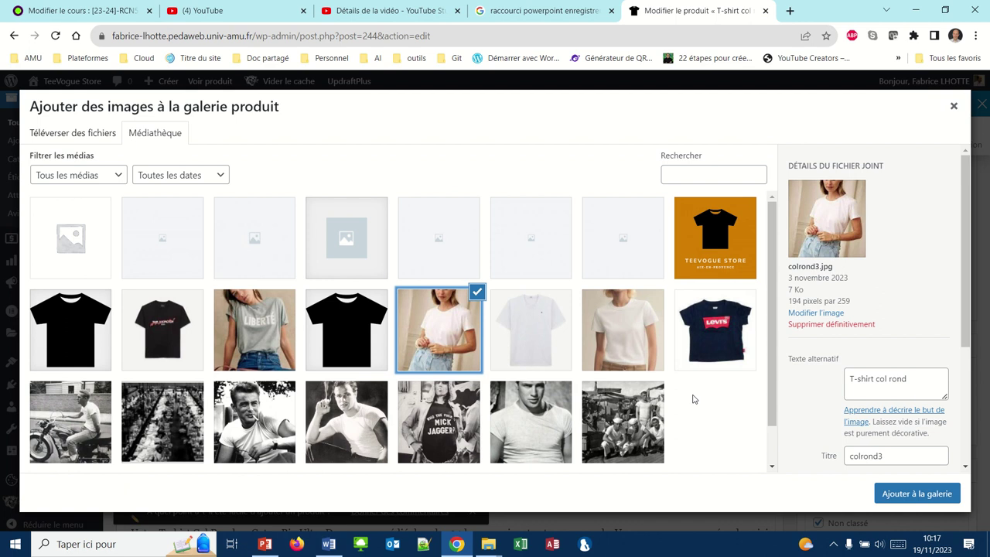
{"action": "left_click", "coordinate": [897, 494]}
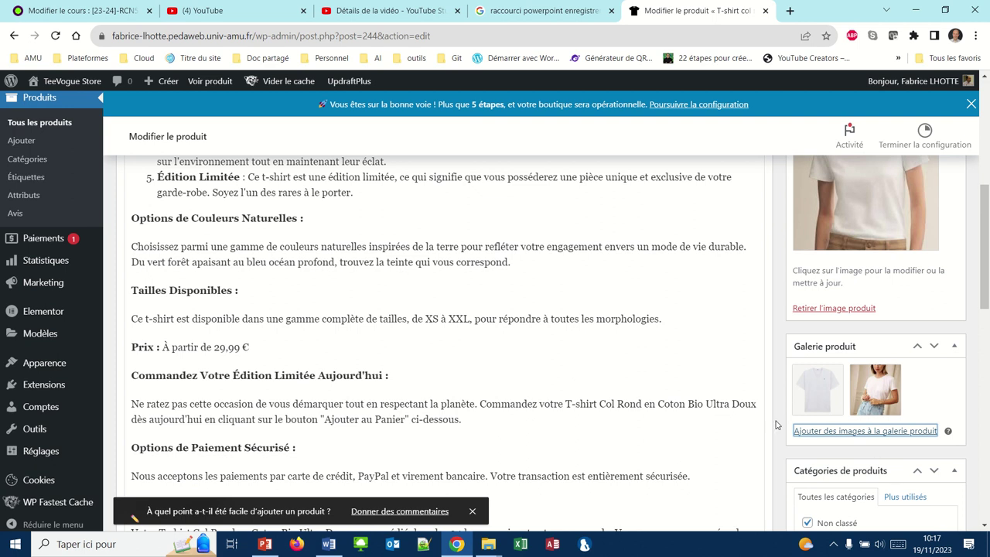
{"action": "scroll", "coordinate": [731, 437], "scroll_direction": "down", "scroll_amount": 6}
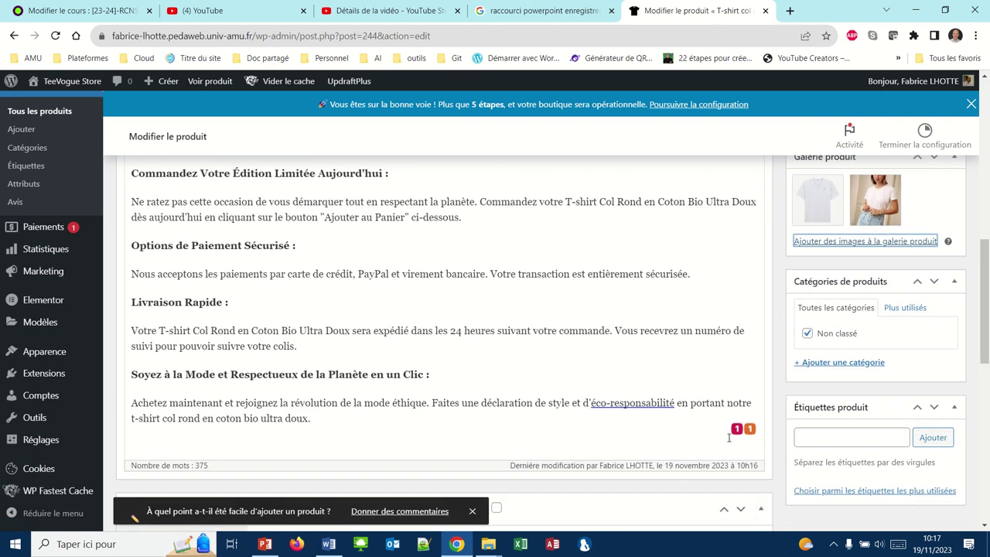
{"action": "scroll", "coordinate": [728, 441], "scroll_direction": "down", "scroll_amount": 5}
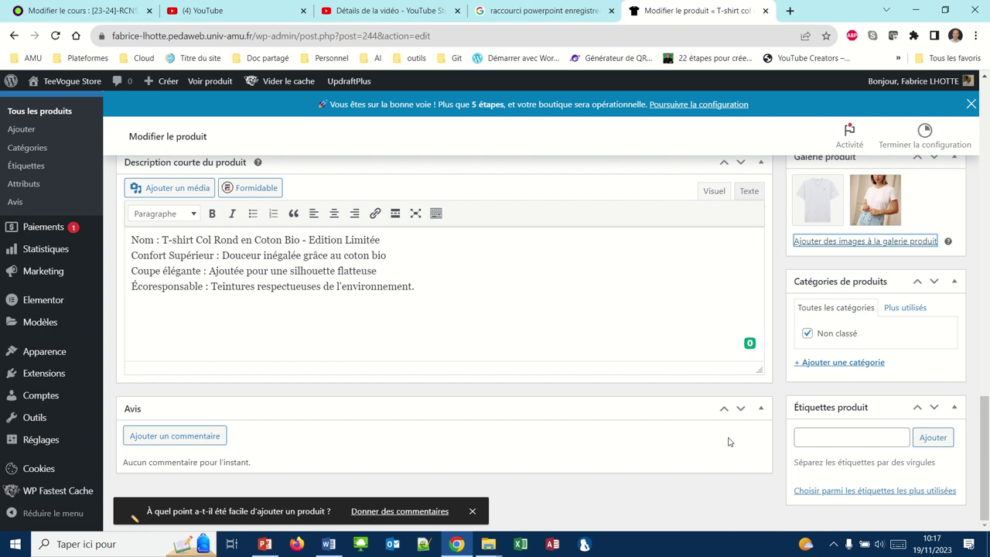
{"action": "mouse_move", "coordinate": [483, 5]}
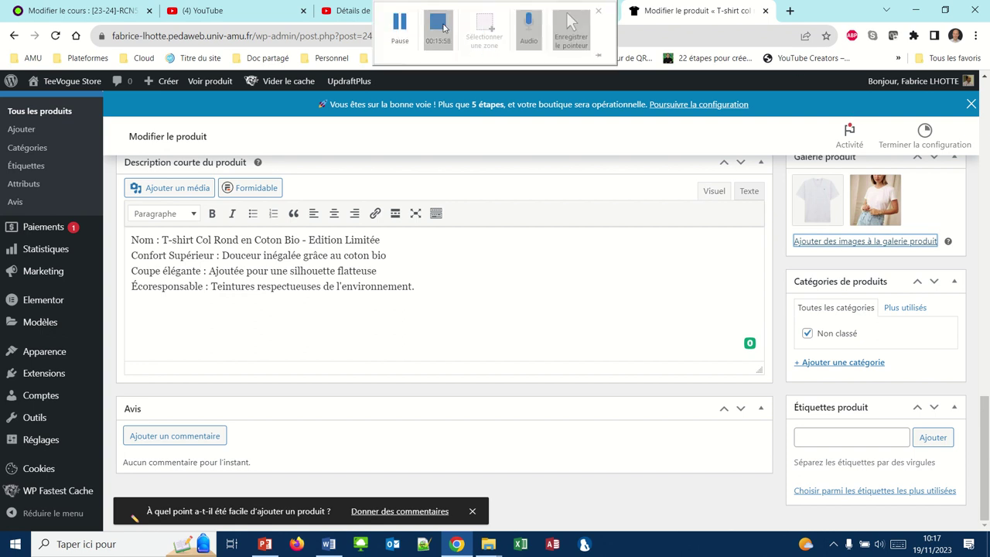